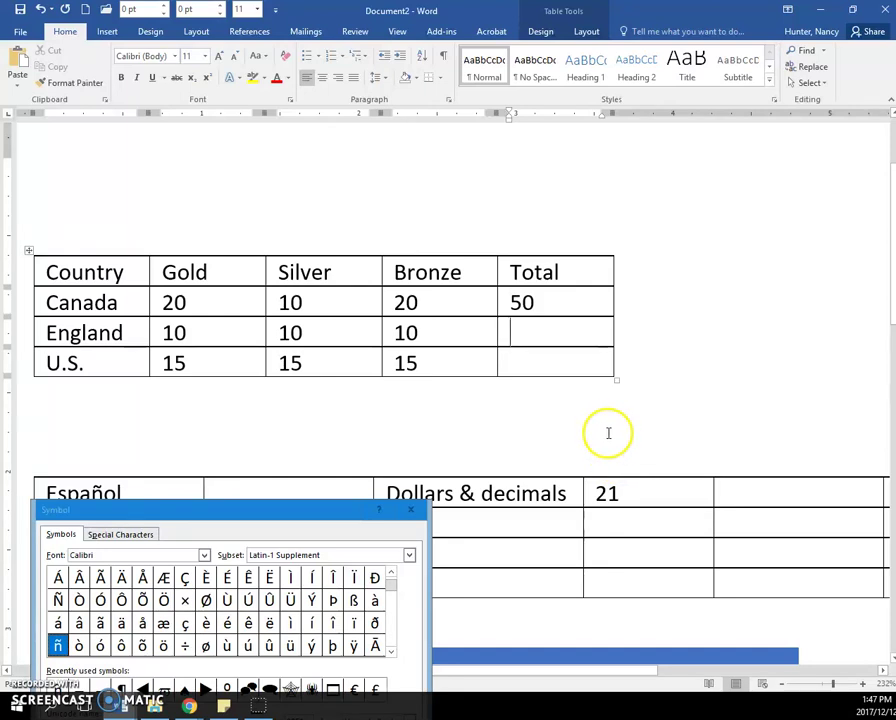
Fill England's Total cell with a =SUM(LEFT) formula so it shows 30
{"action": "left_click", "coordinate": [518, 331]}
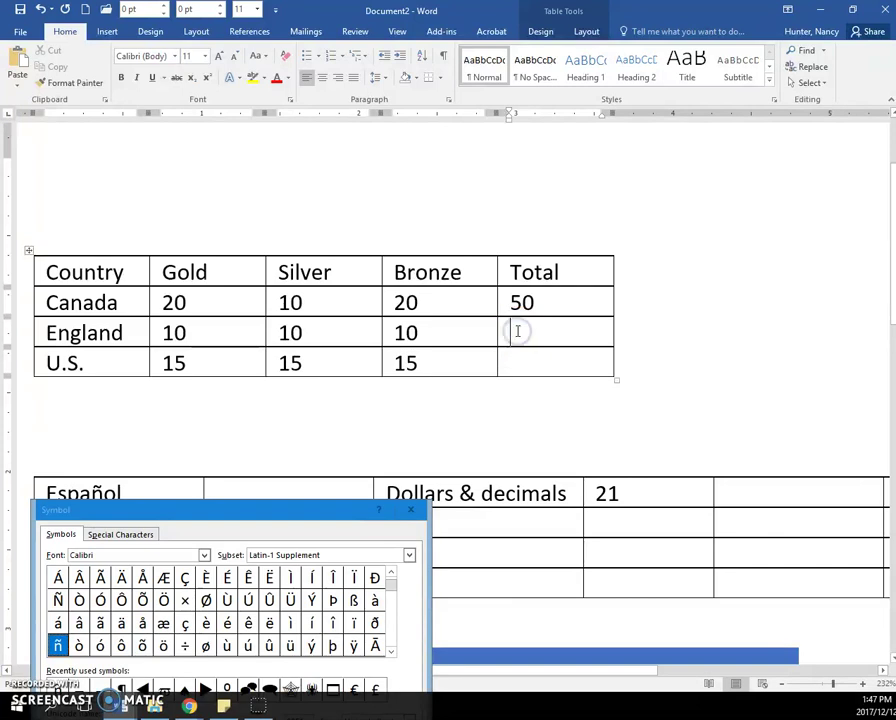
{"action": "left_click", "coordinate": [586, 33]}
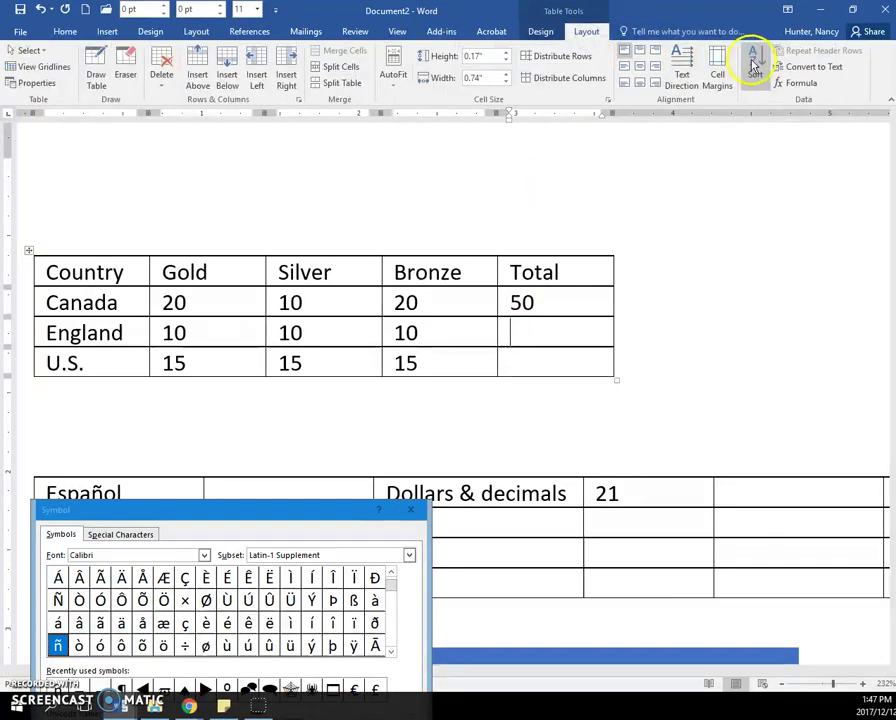
{"action": "left_click", "coordinate": [798, 85]}
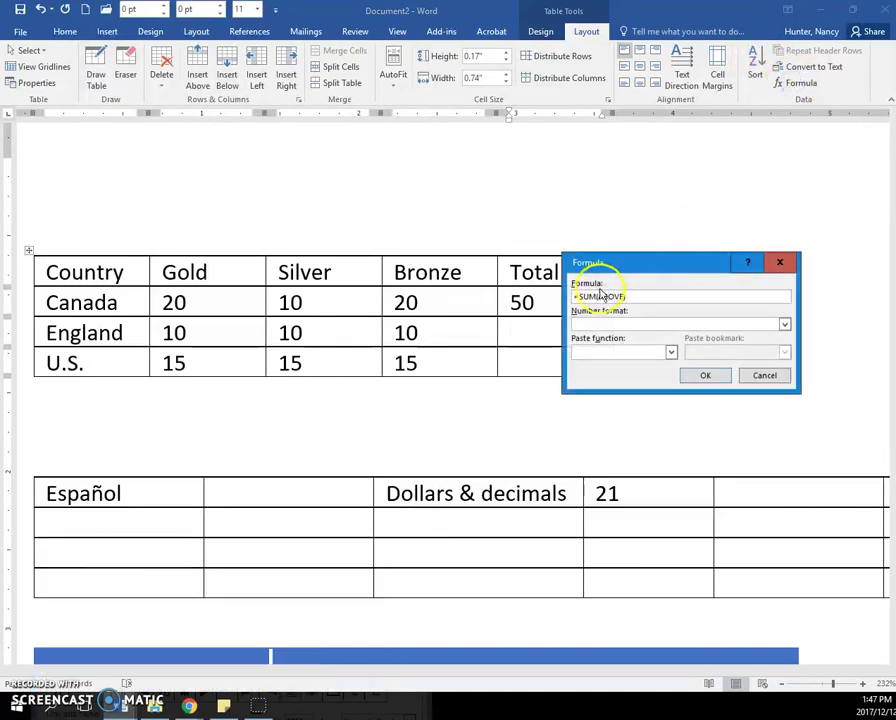
{"action": "left_click_drag", "start_coordinate": [640, 260], "coordinate": [681, 268]}
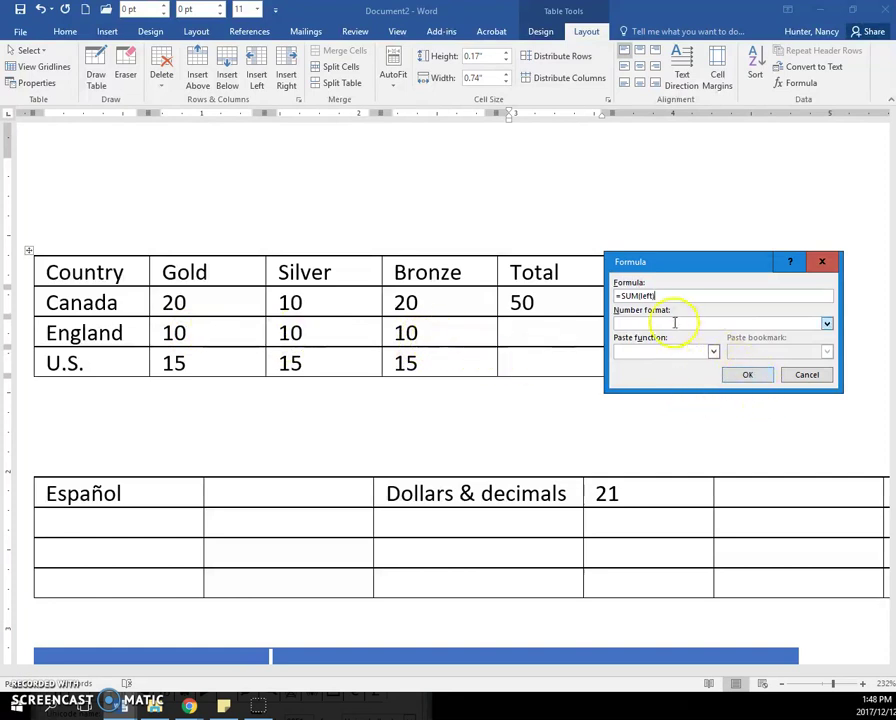
{"action": "left_click", "coordinate": [745, 377]}
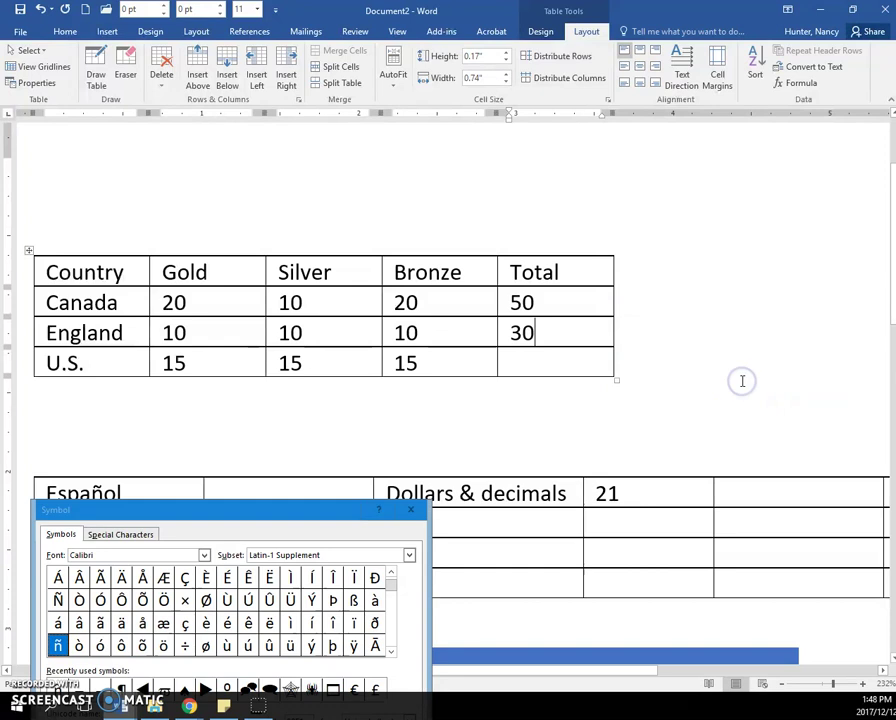
Fill the U.S. Total cell with the same sum formula so it shows 45
{"action": "left_click", "coordinate": [514, 362]}
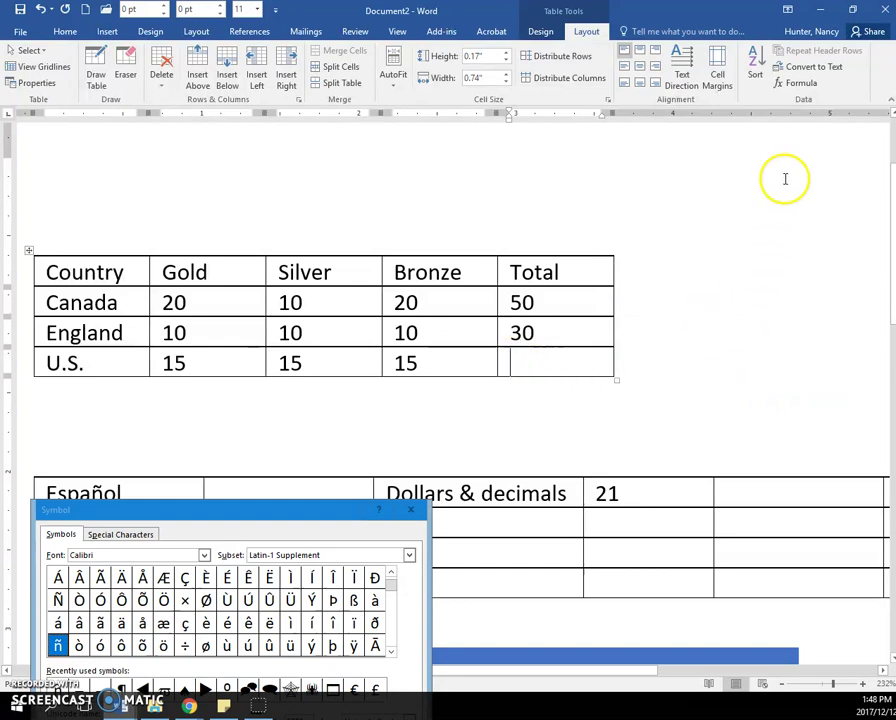
{"action": "left_click", "coordinate": [797, 85]}
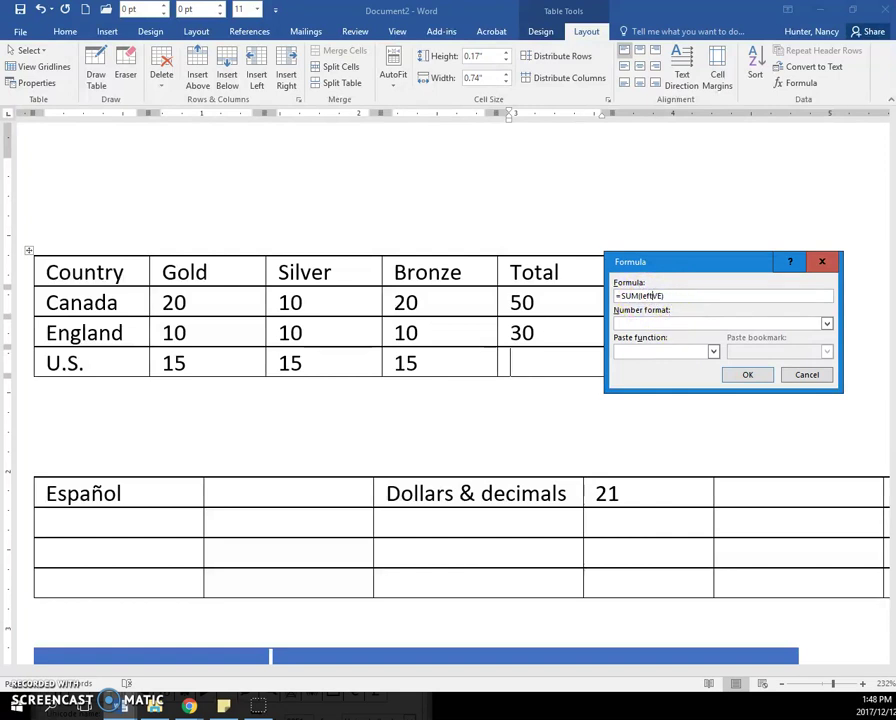
{"action": "left_click", "coordinate": [748, 376]}
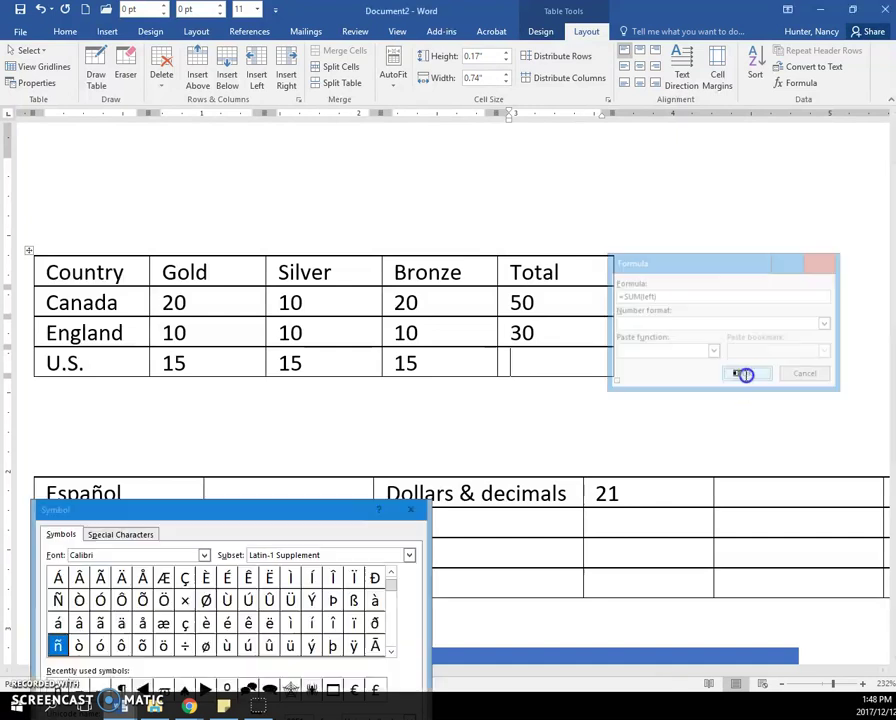
{"action": "scroll", "coordinate": [583, 365], "scroll_direction": "down", "scroll_amount": 2}
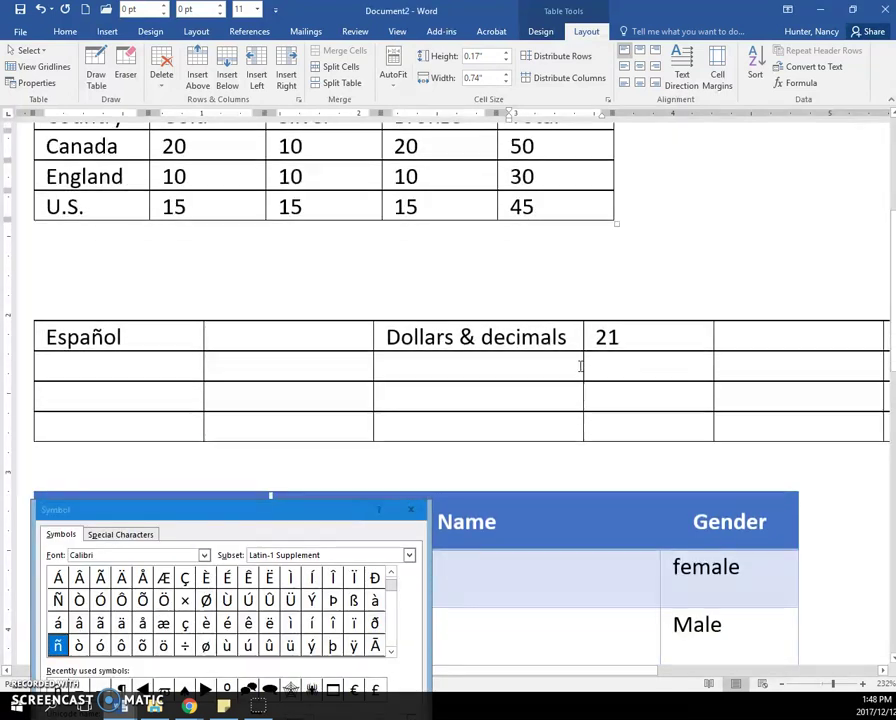
Insert a second ñ from More Symbols so the cell reads Españñol, then close the picker
{"action": "left_click", "coordinate": [93, 339]}
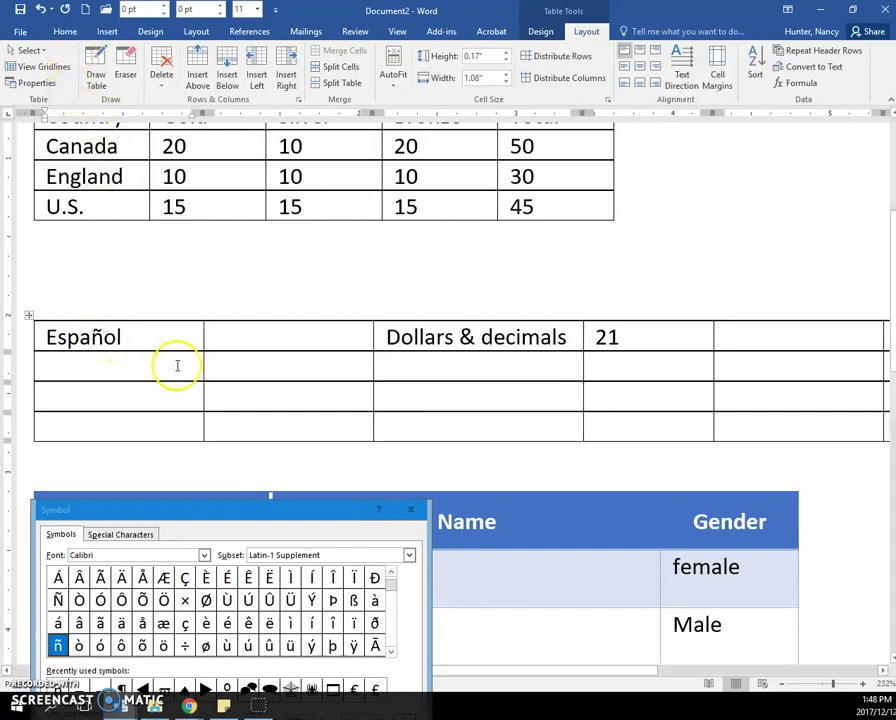
{"action": "left_click", "coordinate": [106, 31]}
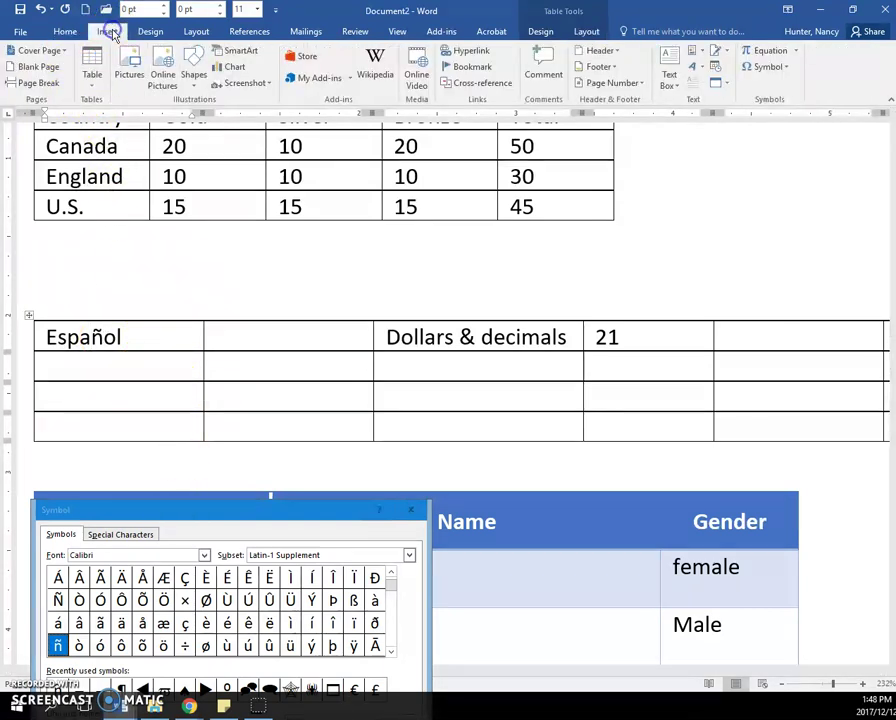
{"action": "left_click", "coordinate": [778, 68]}
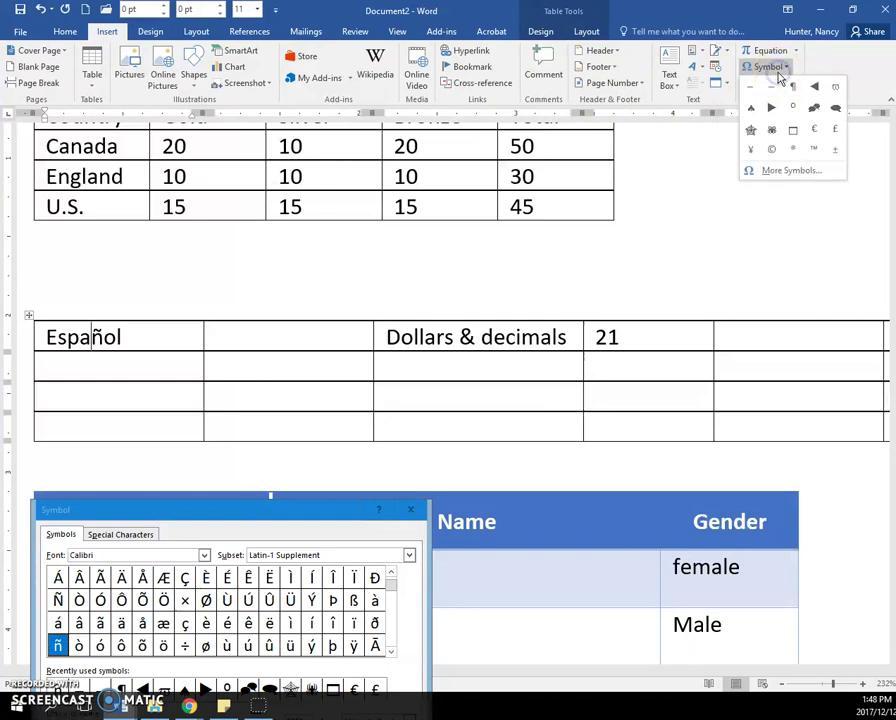
{"action": "left_click", "coordinate": [781, 172]}
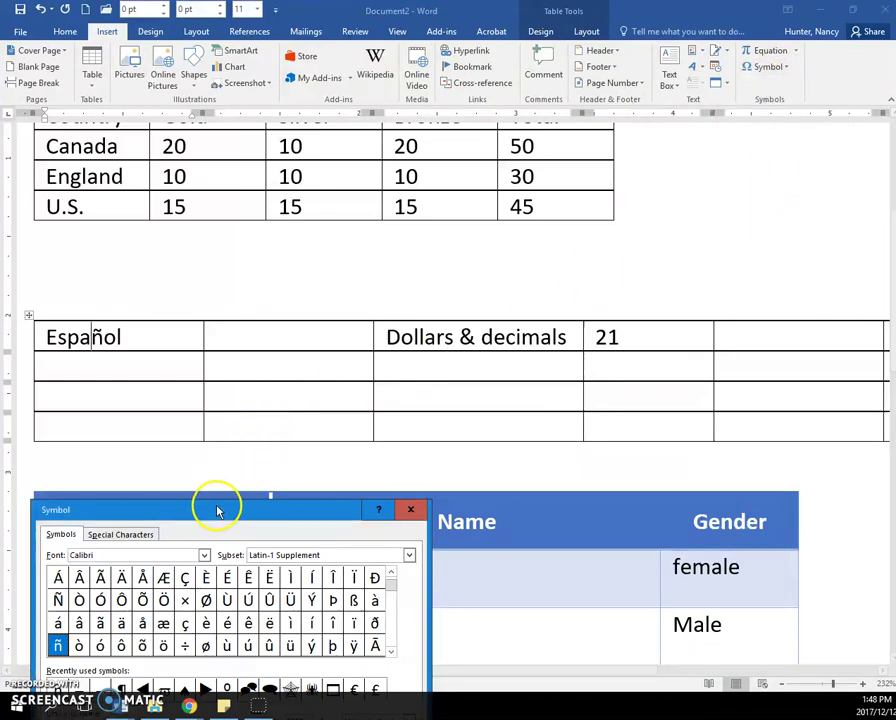
{"action": "left_click_drag", "start_coordinate": [216, 512], "coordinate": [366, 241]}
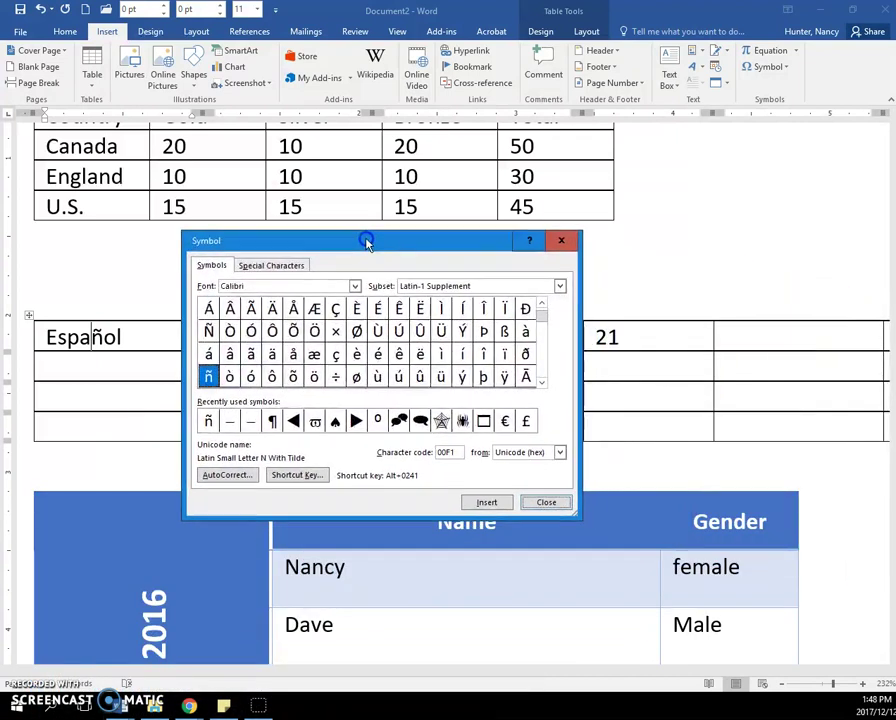
{"action": "left_click", "coordinate": [232, 287]}
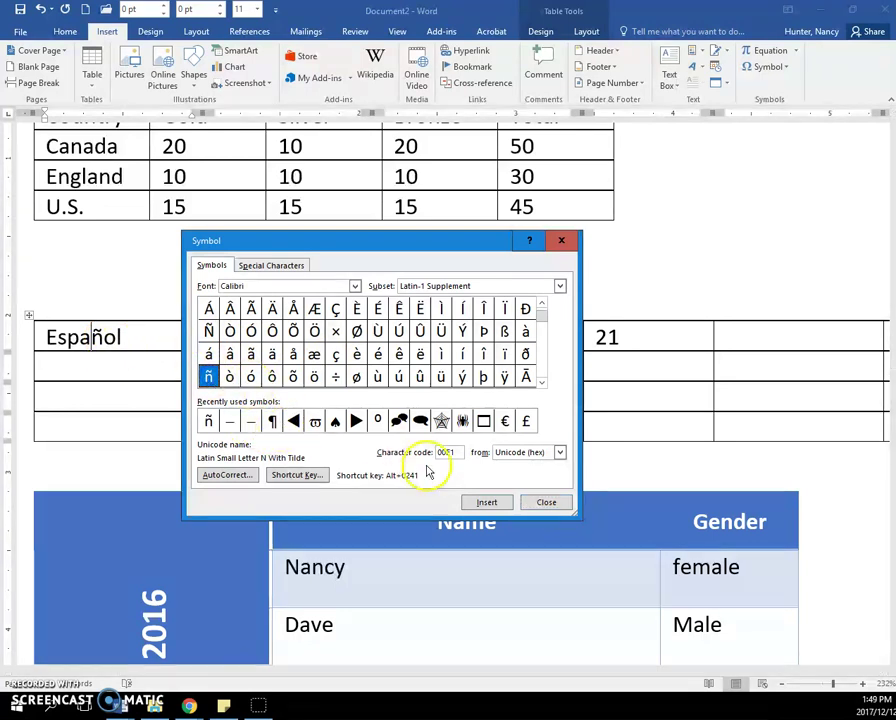
{"action": "left_click", "coordinate": [485, 503]}
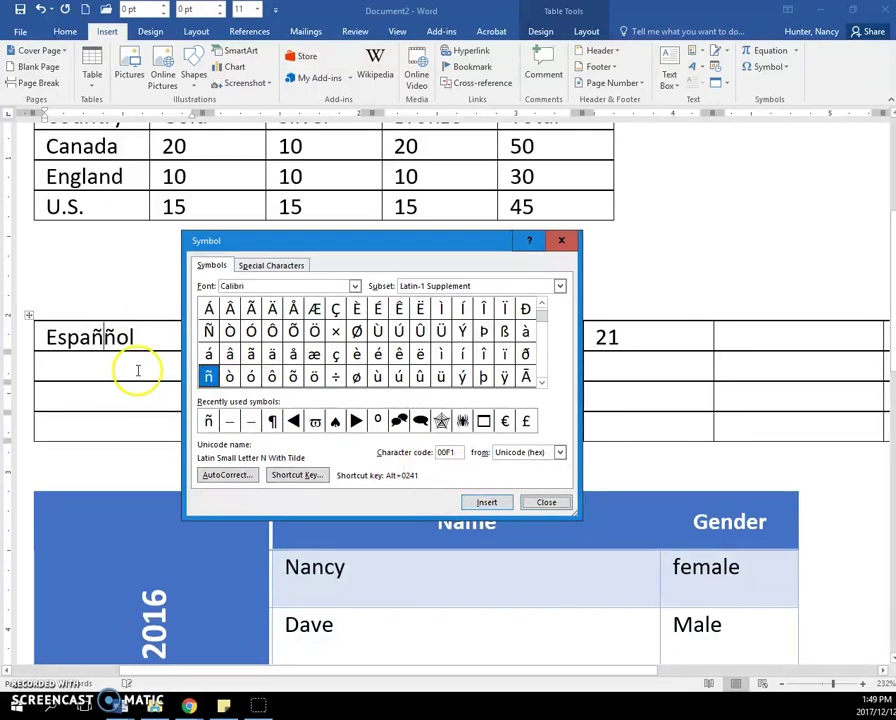
{"action": "left_click", "coordinate": [546, 503]}
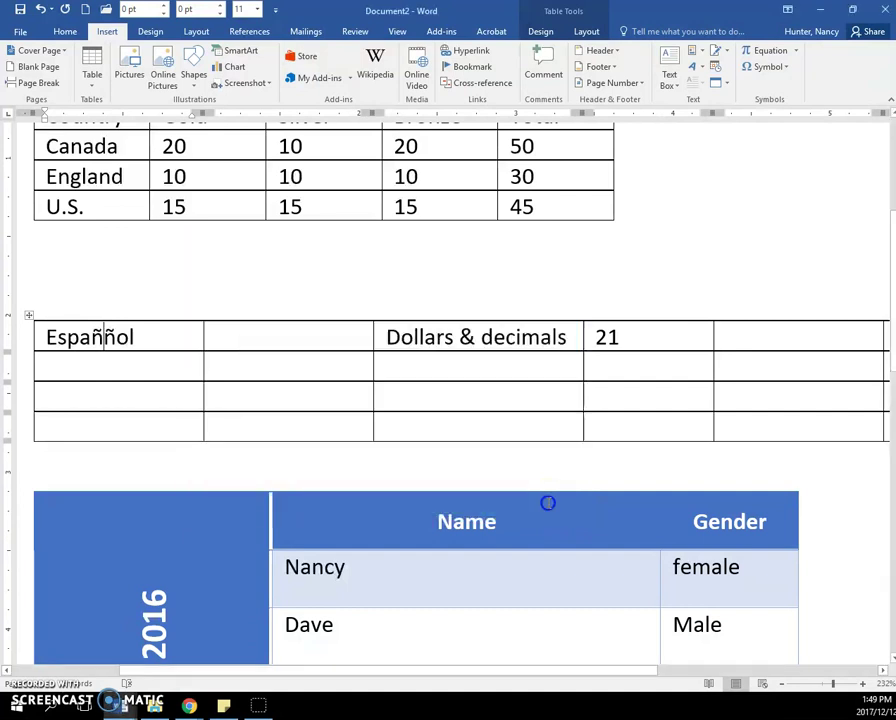
{"action": "left_click", "coordinate": [624, 350]}
{"action": "left_click", "coordinate": [606, 340]}
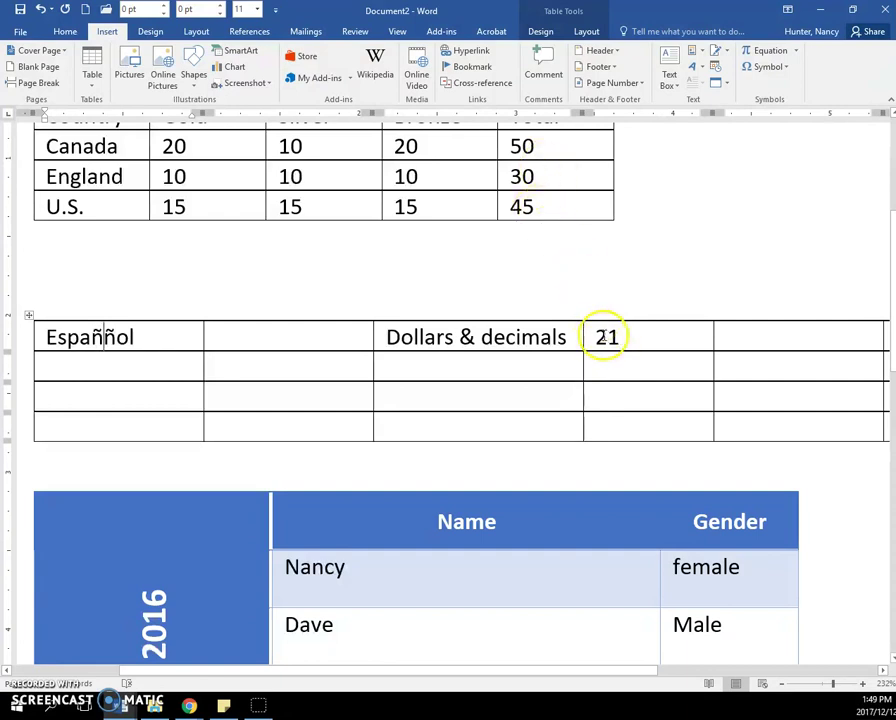
{"action": "double_click", "coordinate": [523, 206]}
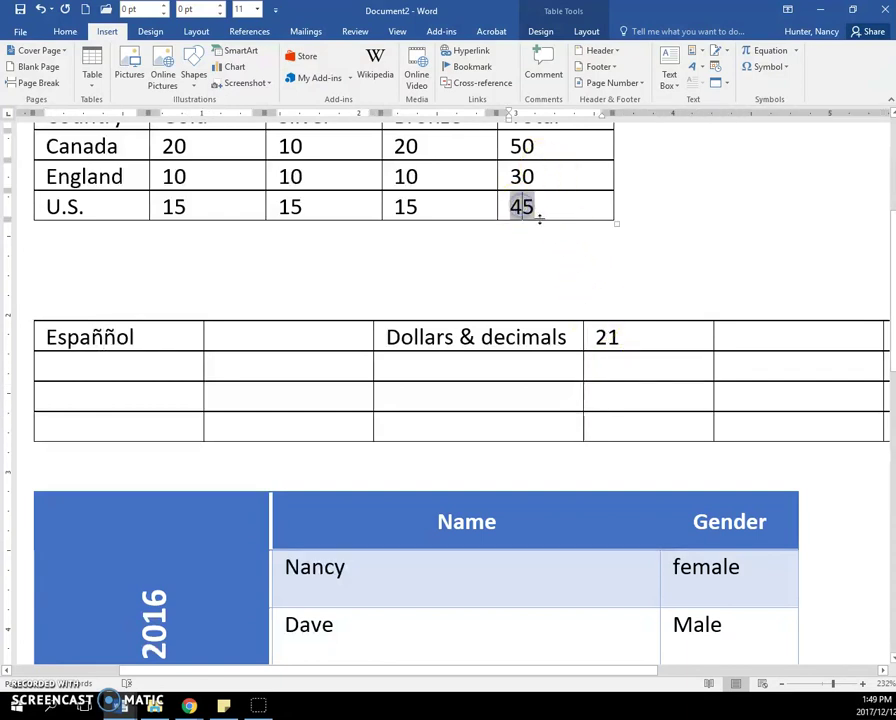
{"action": "scroll", "coordinate": [540, 270], "scroll_direction": "up", "scroll_amount": 3}
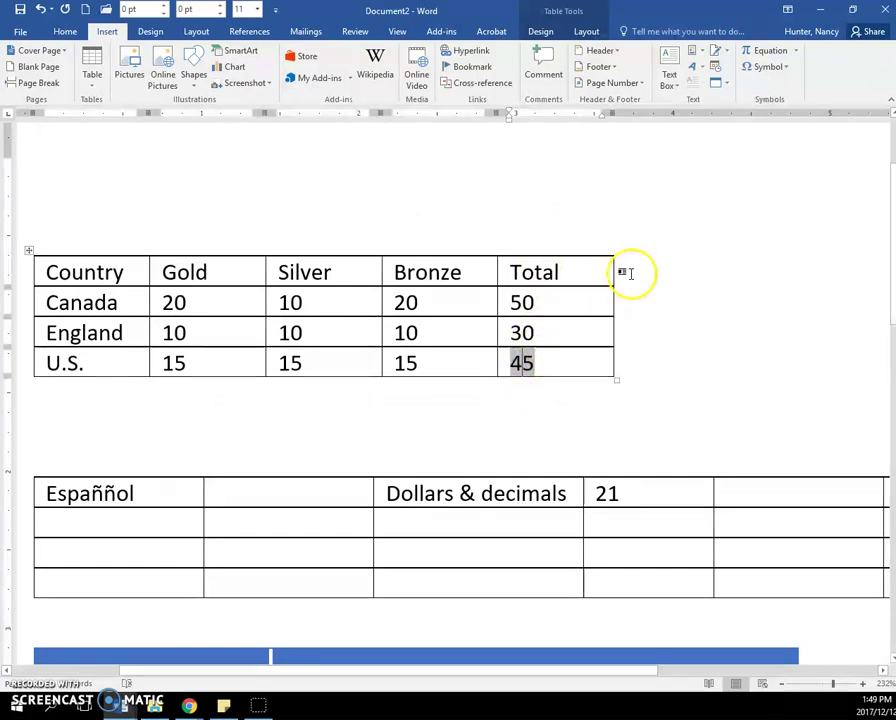
{"action": "left_click", "coordinate": [586, 31]}
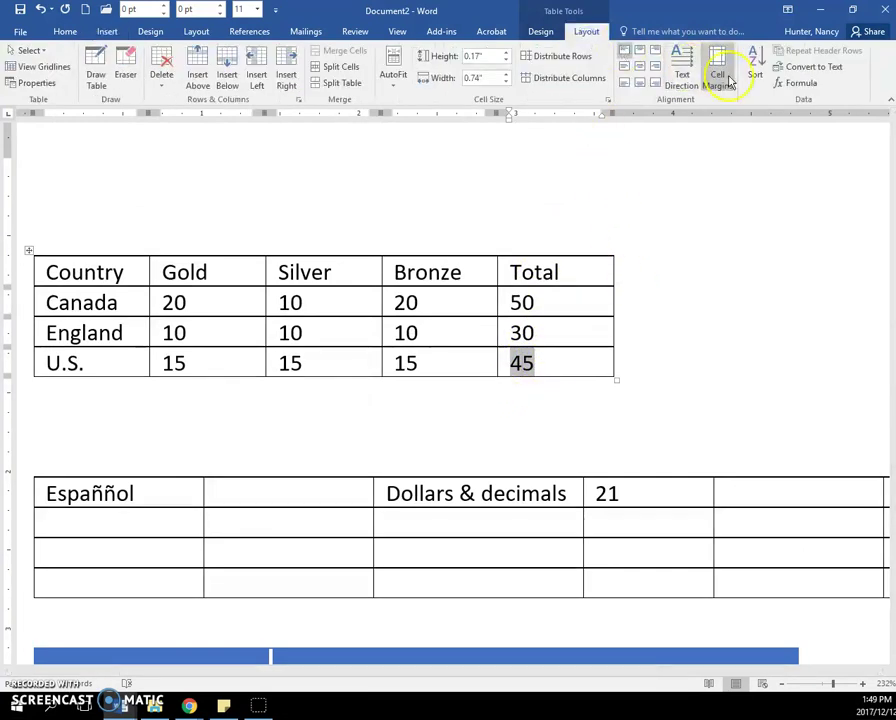
{"action": "left_click", "coordinate": [800, 83]}
{"action": "key", "text": "BackSpace"}
{"action": "key", "text": "BackSpace"}
{"action": "key", "text": "BackSpace"}
{"action": "key", "text": "BackSpace"}
{"action": "key", "text": "BackSpace"}
{"action": "key", "text": "BackSpace"}
{"action": "type", "text": "left"}
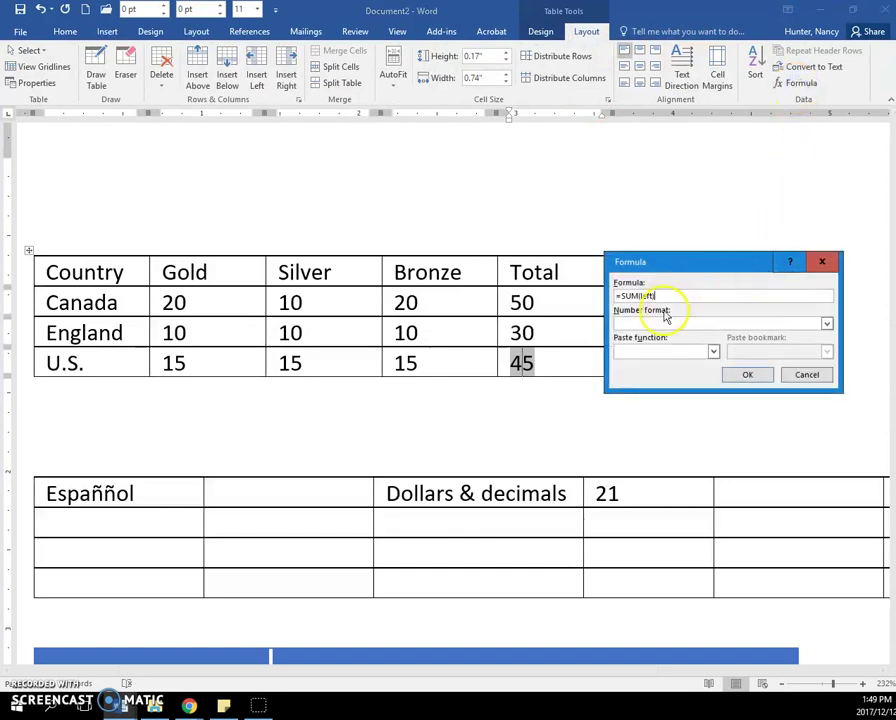
{"action": "left_click", "coordinate": [826, 324]}
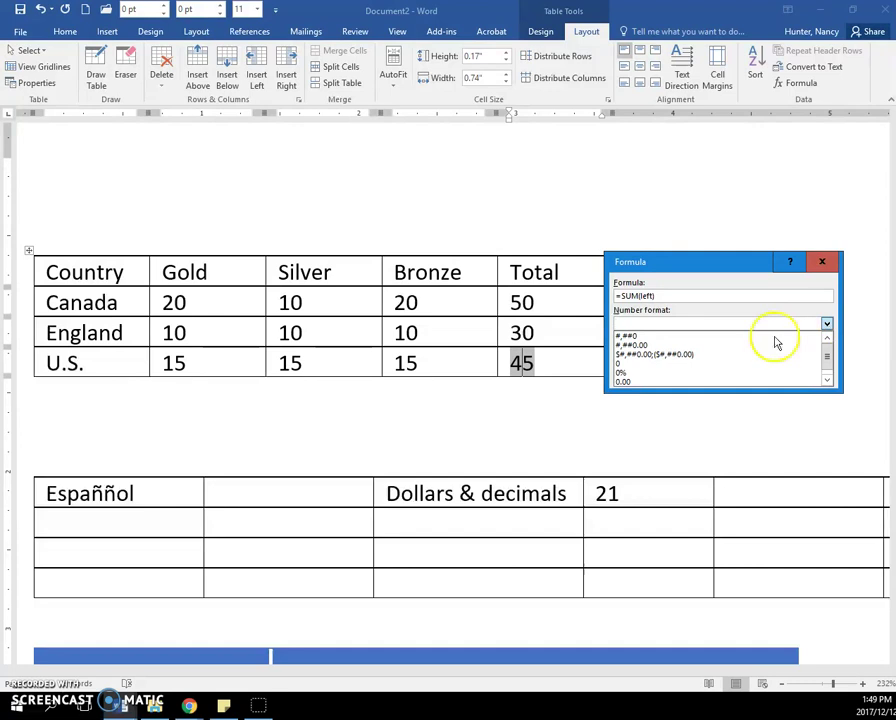
{"action": "left_click", "coordinate": [648, 358]}
{"action": "left_click", "coordinate": [734, 376]}
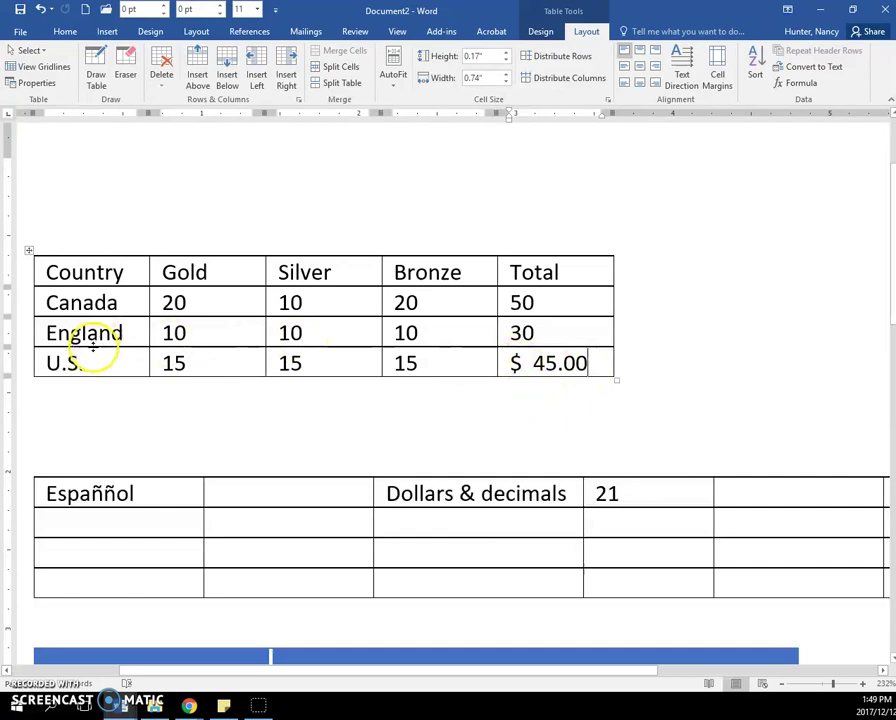
{"action": "left_click_drag", "start_coordinate": [508, 370], "coordinate": [577, 366]}
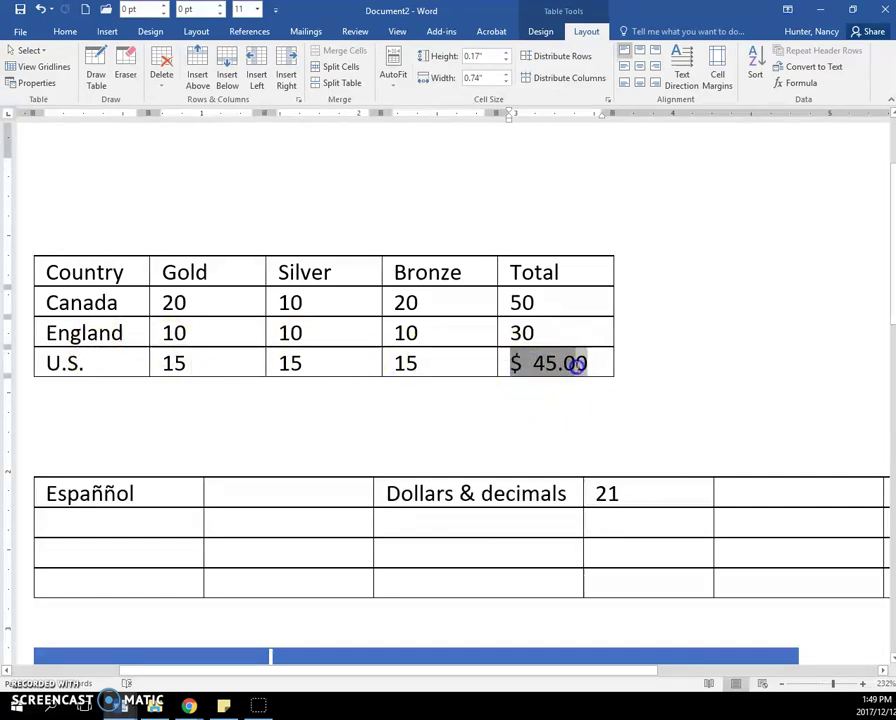
{"action": "left_click", "coordinate": [297, 430]}
Undo the currency format and generate sample paragraphs with =rand() above the medal table
{"action": "key", "text": "ctrl+z"}
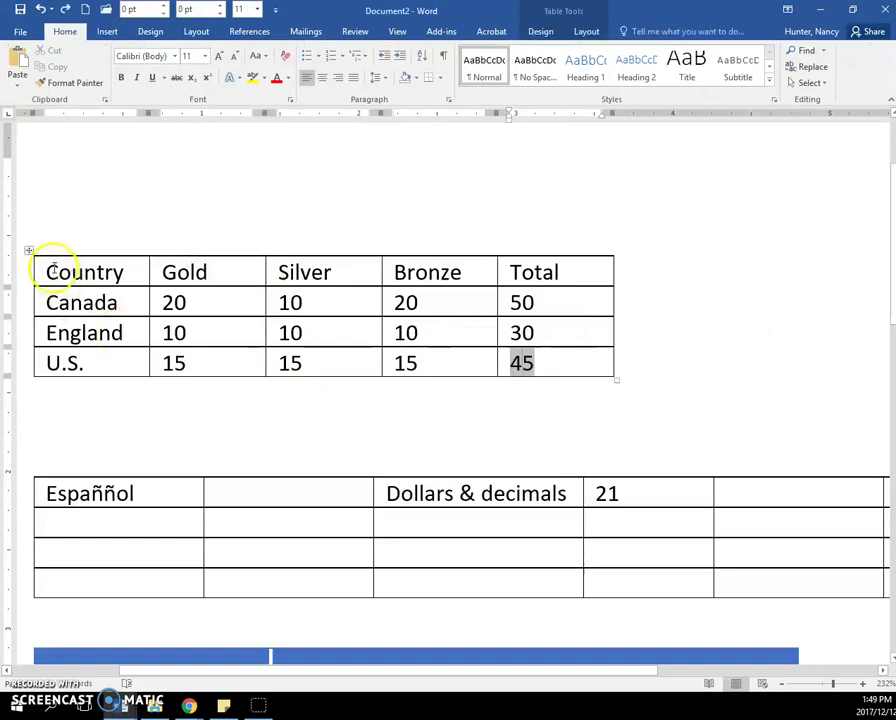
{"action": "left_click", "coordinate": [64, 212]}
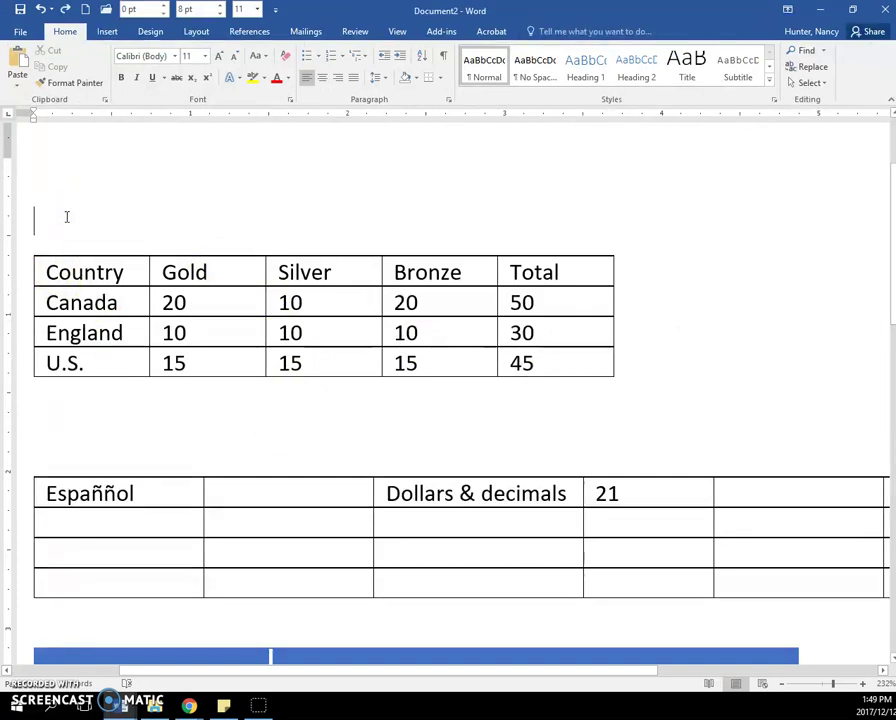
{"action": "type", "text": "="}
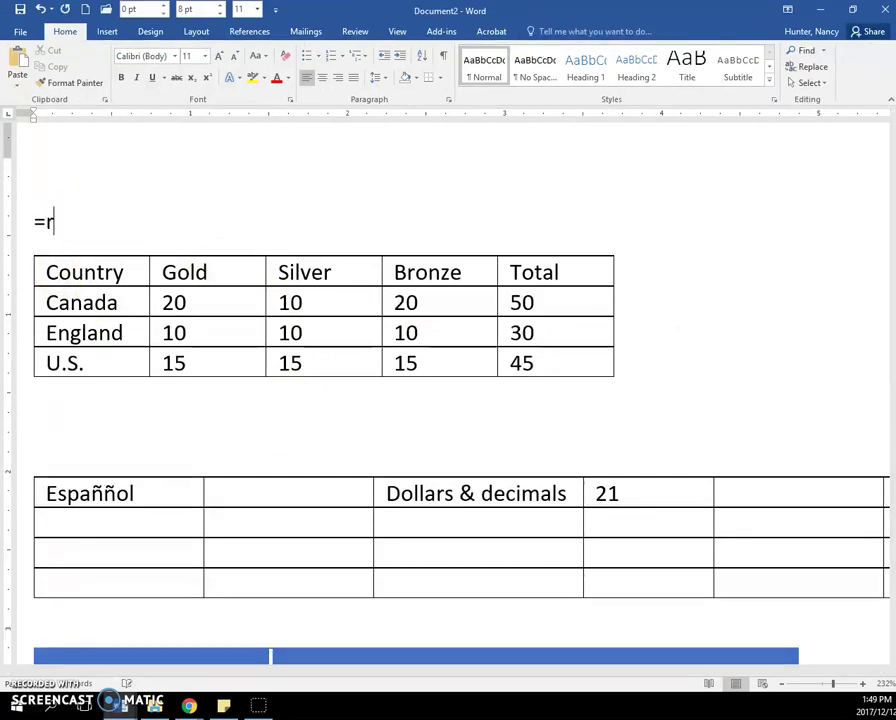
{"action": "type", "text": "rand("}
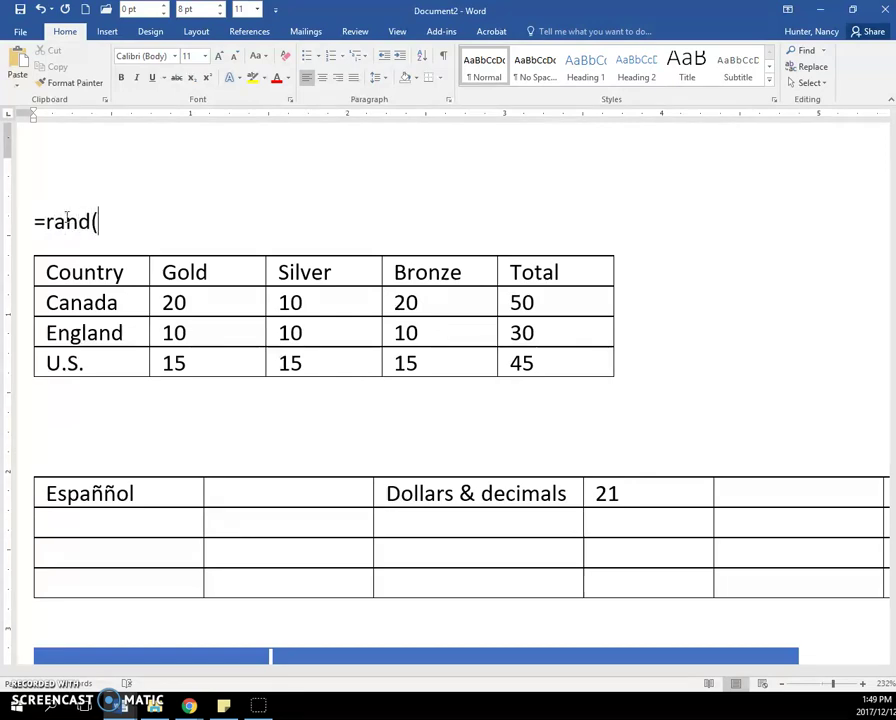
{"action": "type", "text": ")"}
{"action": "key", "text": "Return"}
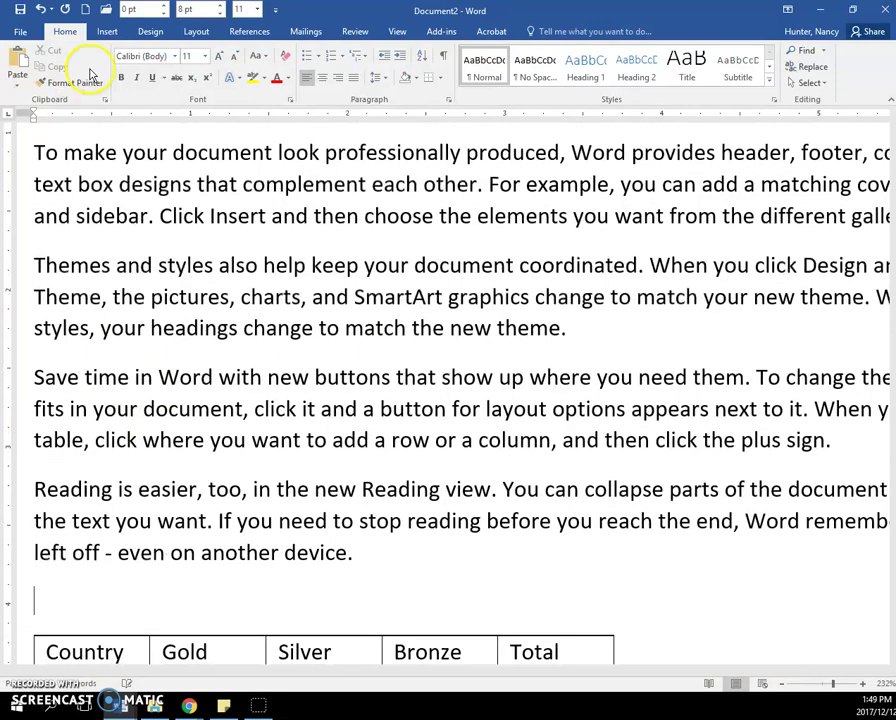
Drag the medal table up beside the third paragraph so its text wraps around it
{"action": "scroll", "coordinate": [326, 285], "scroll_direction": "down", "scroll_amount": 9}
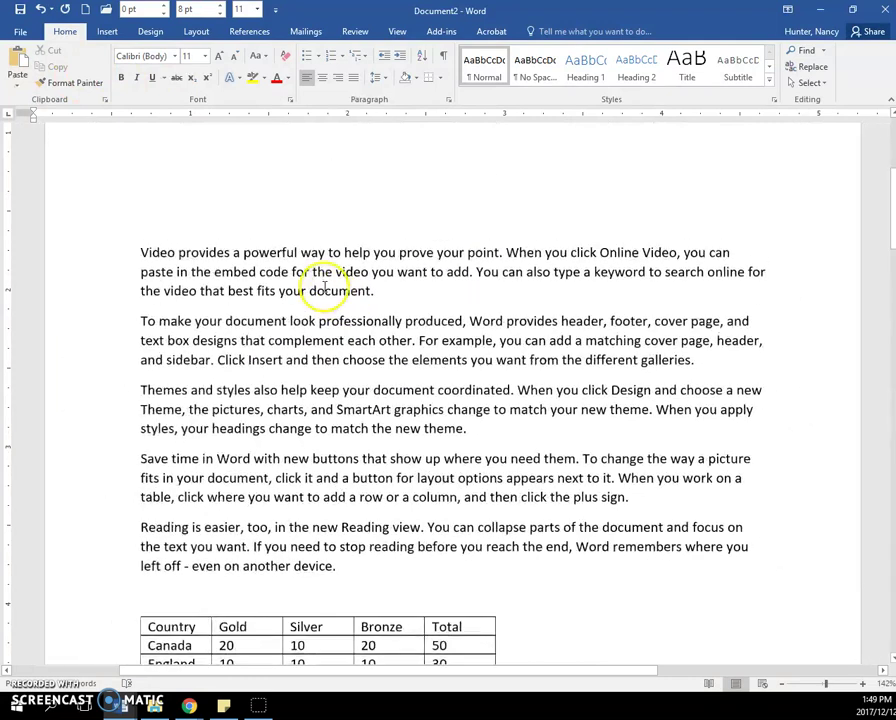
{"action": "scroll", "coordinate": [324, 287], "scroll_direction": "down", "scroll_amount": 2}
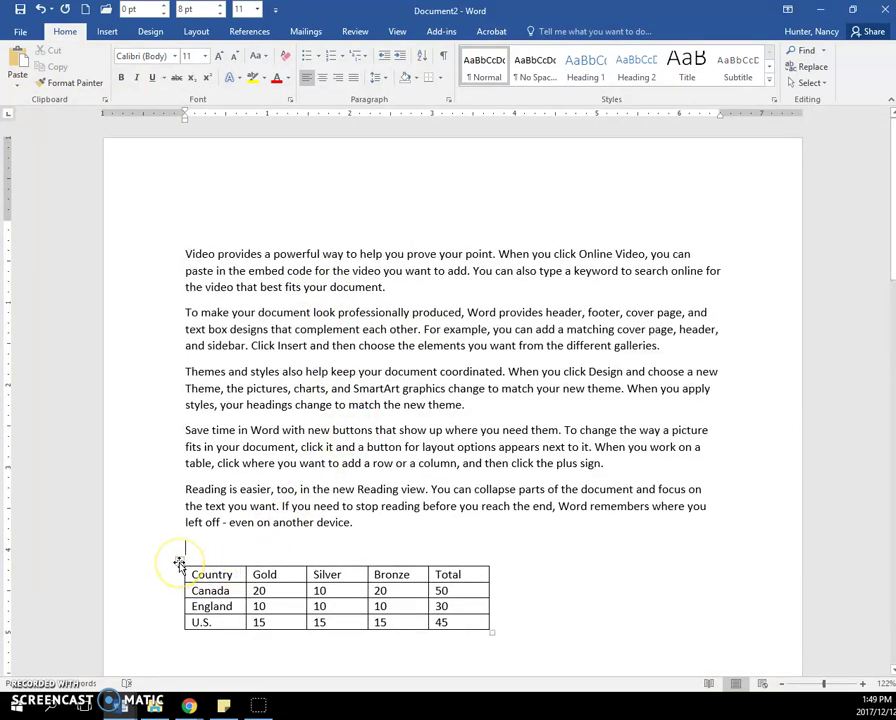
{"action": "left_click_drag", "start_coordinate": [179, 563], "coordinate": [398, 382]}
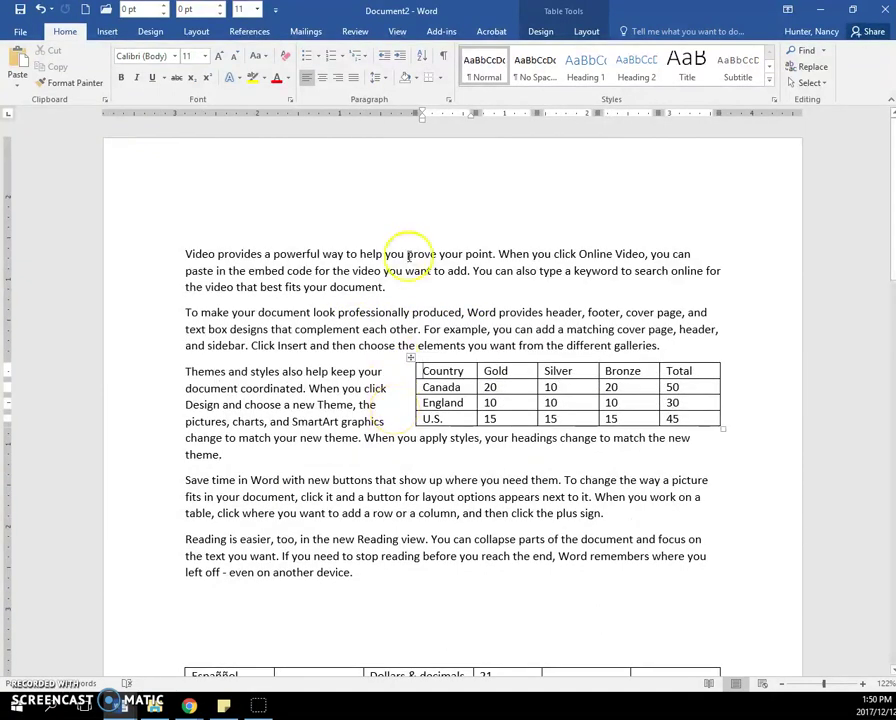
Set the medal table's text wrapping to None in Table Properties
{"action": "left_click", "coordinate": [586, 32]}
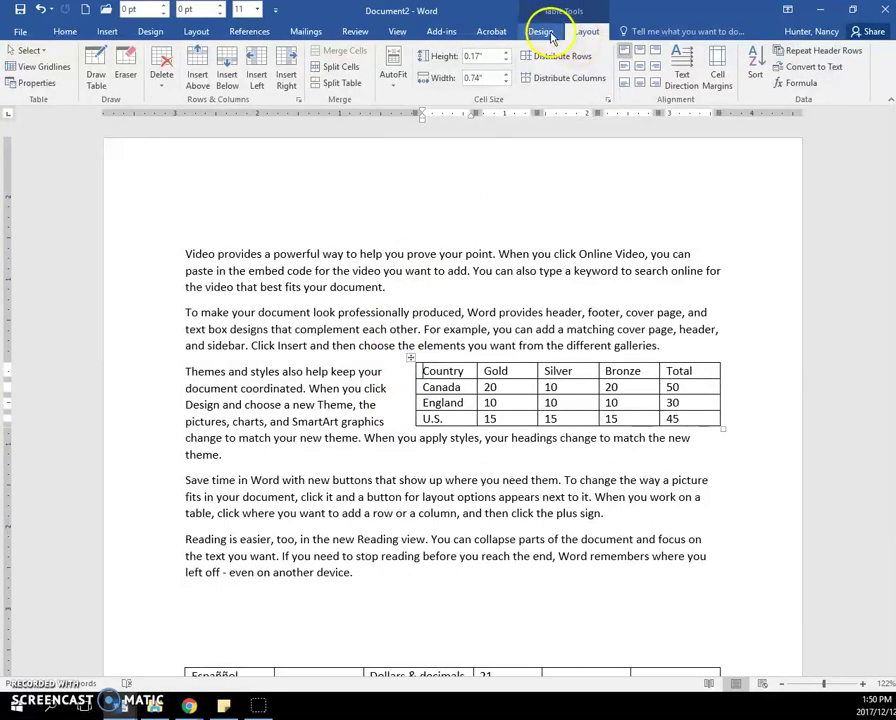
{"action": "left_click", "coordinate": [541, 32]}
{"action": "left_click", "coordinate": [584, 31]}
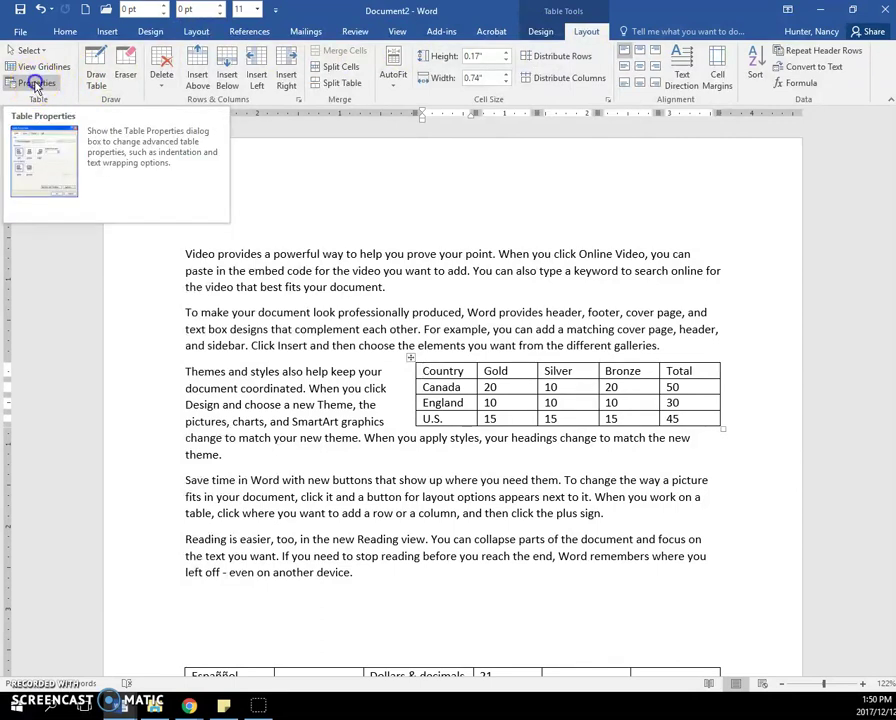
{"action": "left_click", "coordinate": [36, 85]}
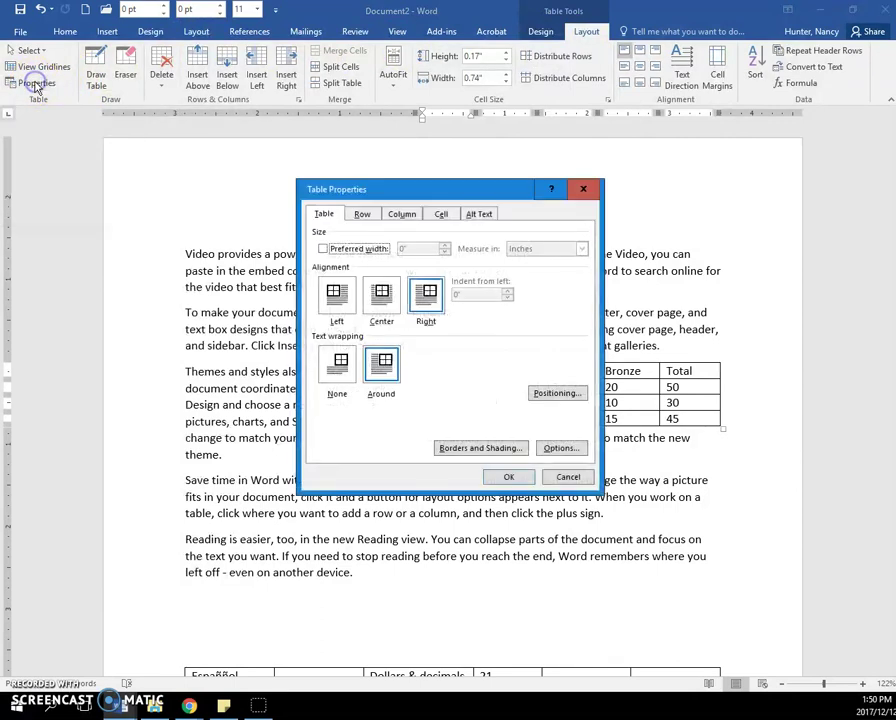
{"action": "left_click", "coordinate": [340, 352]}
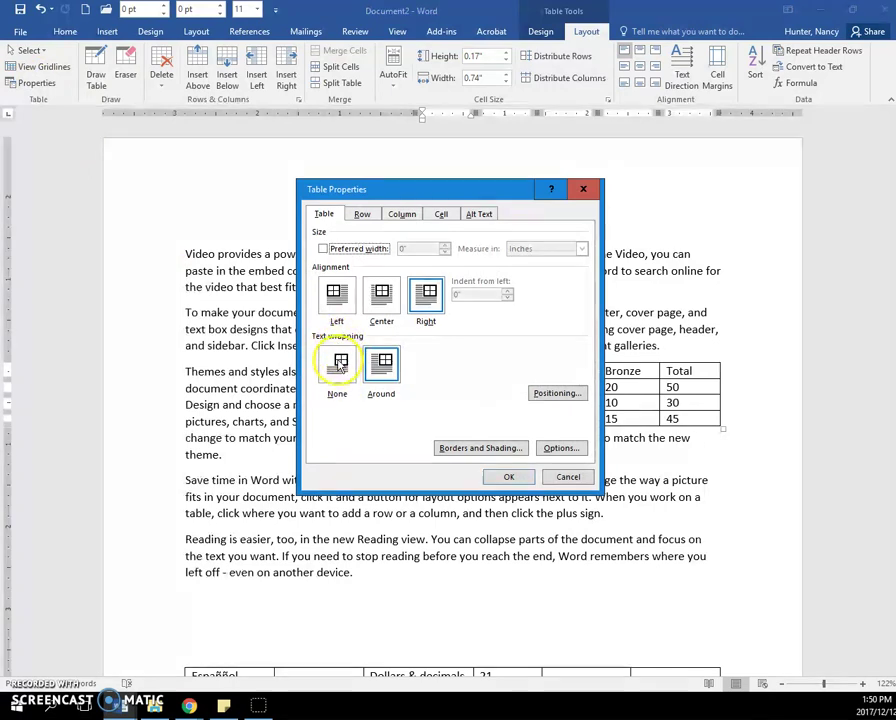
{"action": "left_click", "coordinate": [505, 477]}
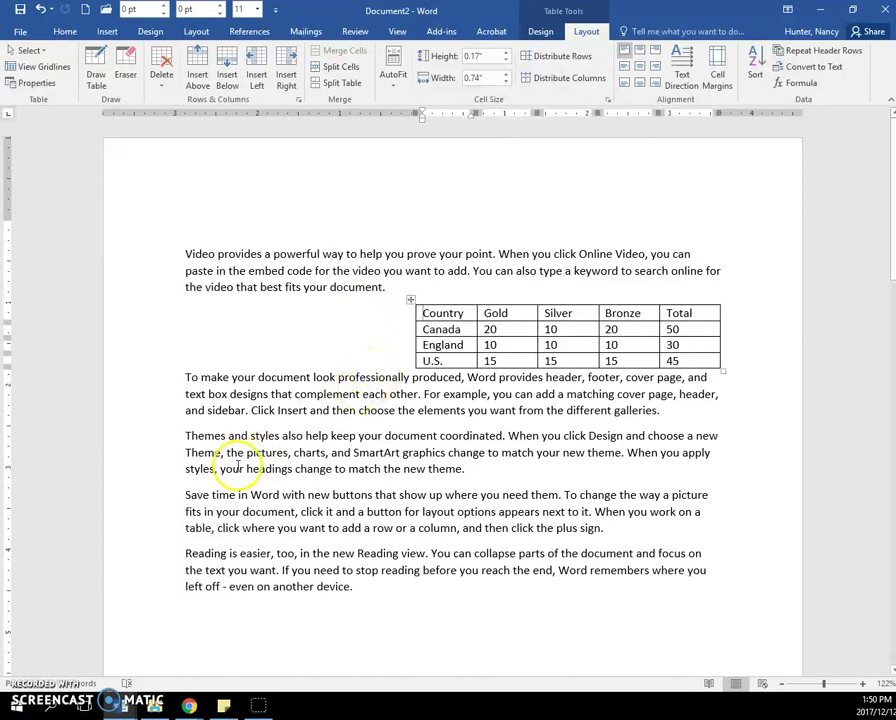
{"action": "scroll", "coordinate": [392, 401], "scroll_direction": "down", "scroll_amount": 2}
{"action": "scroll", "coordinate": [392, 404], "scroll_direction": "down", "scroll_amount": 5}
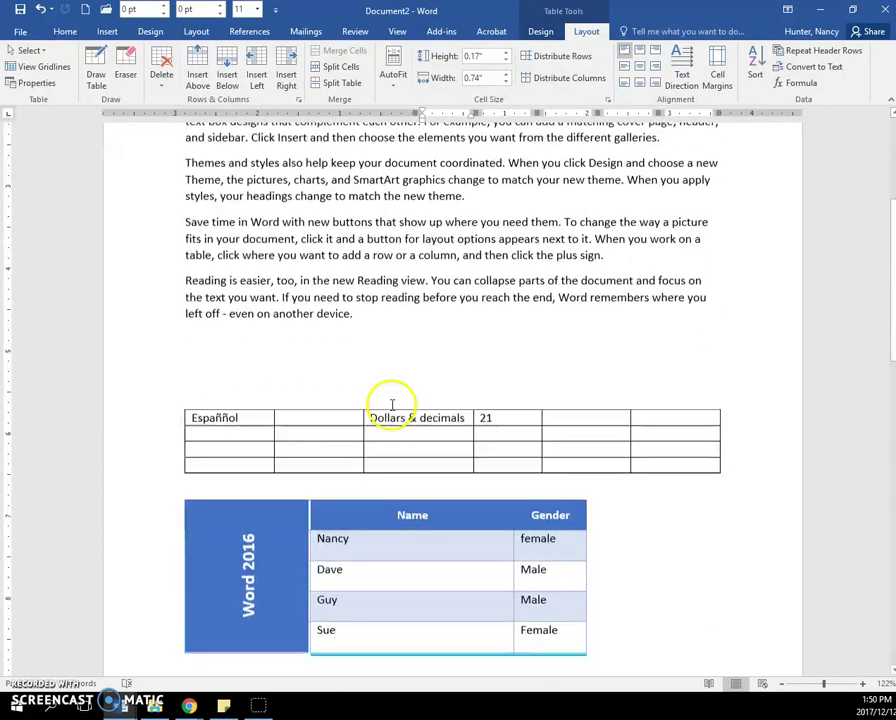
{"action": "scroll", "coordinate": [404, 356], "scroll_direction": "up", "scroll_amount": 4}
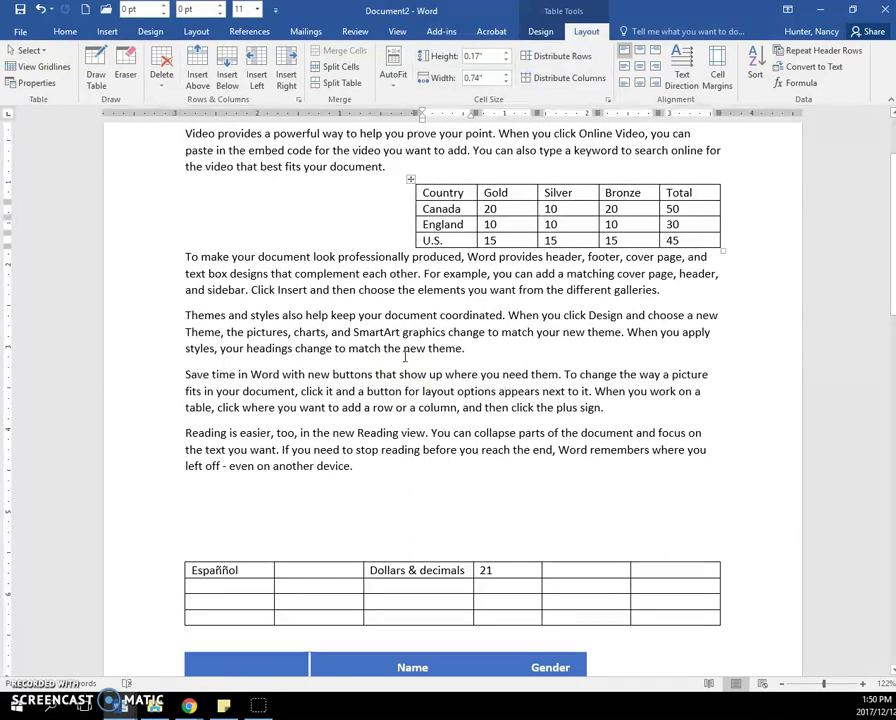
{"action": "double_click", "coordinate": [672, 208]}
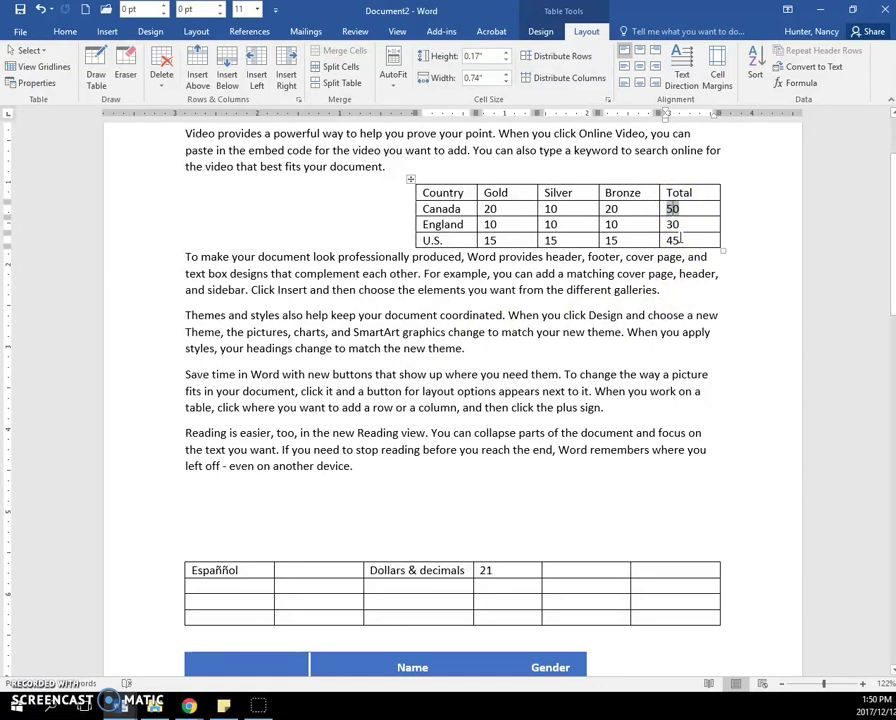
{"action": "key", "text": "alt+F9"}
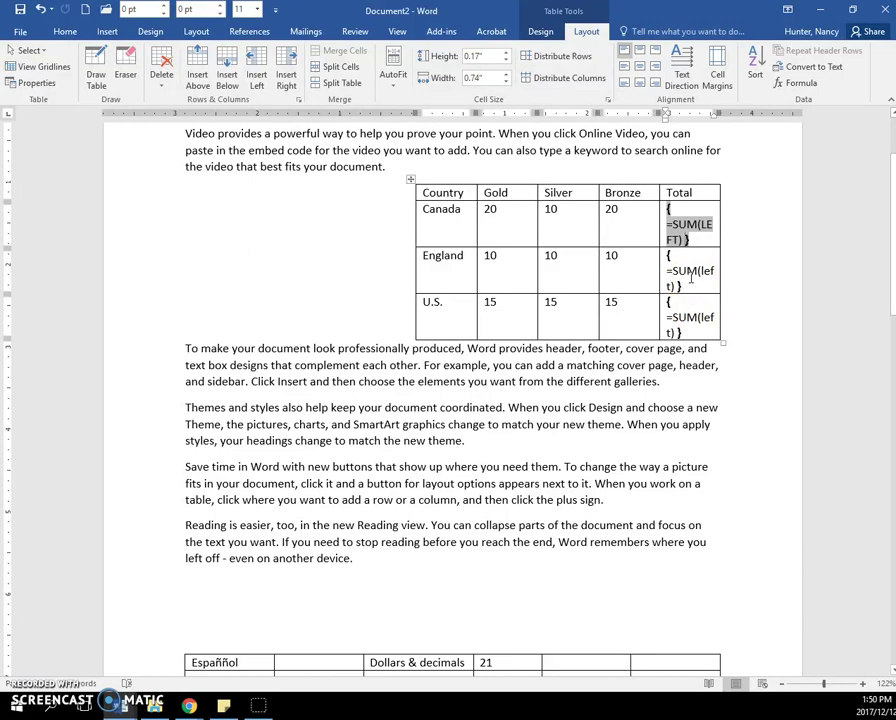
{"action": "key", "text": "alt"}
{"action": "key", "text": "alt+F9"}
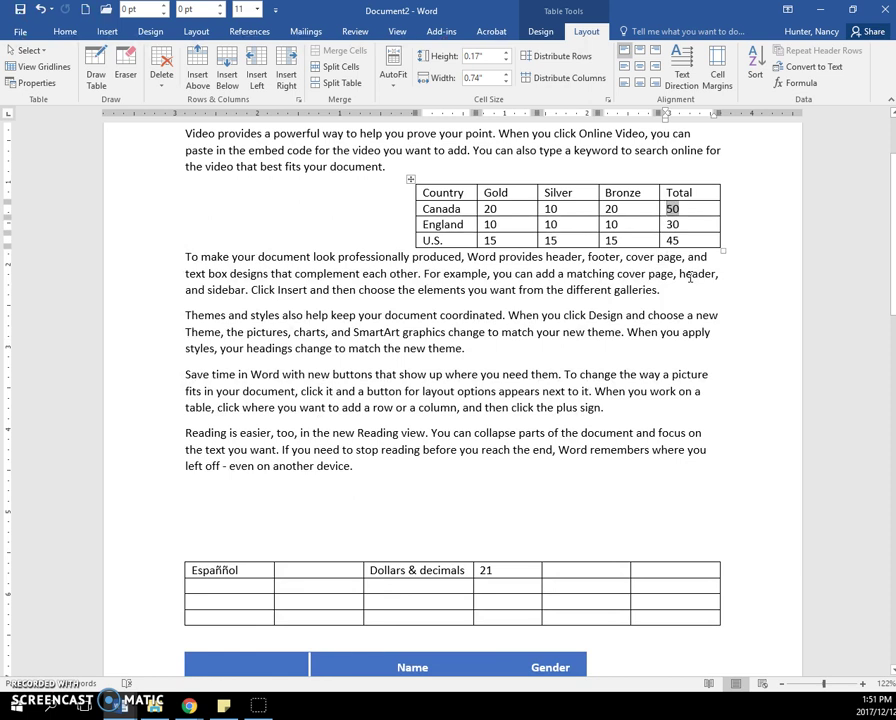
{"action": "left_click", "coordinate": [674, 209]}
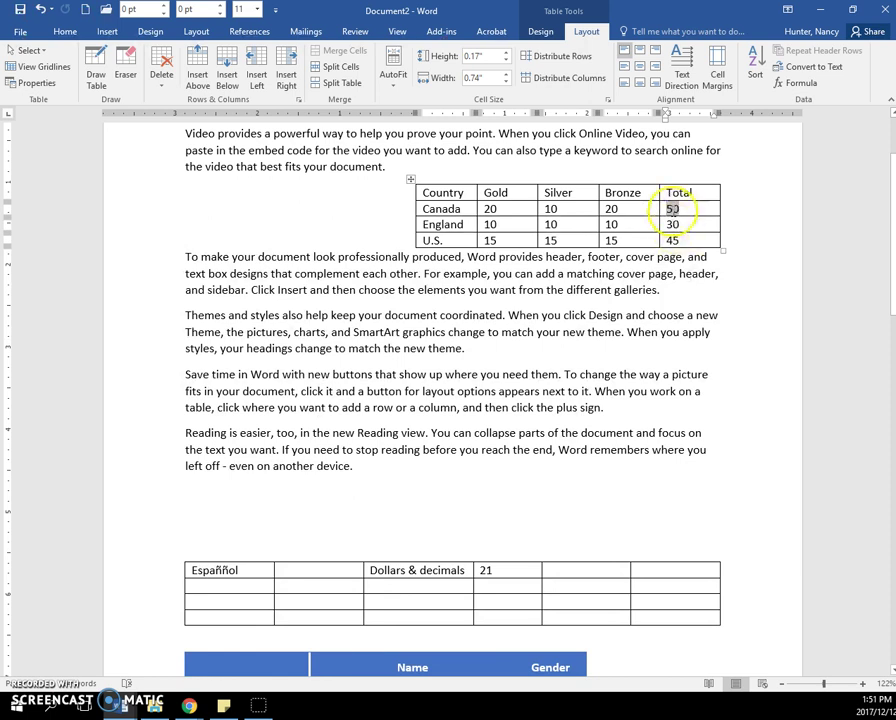
Set the medal table's alignment to Right in Table Properties
{"action": "left_click", "coordinate": [466, 318]}
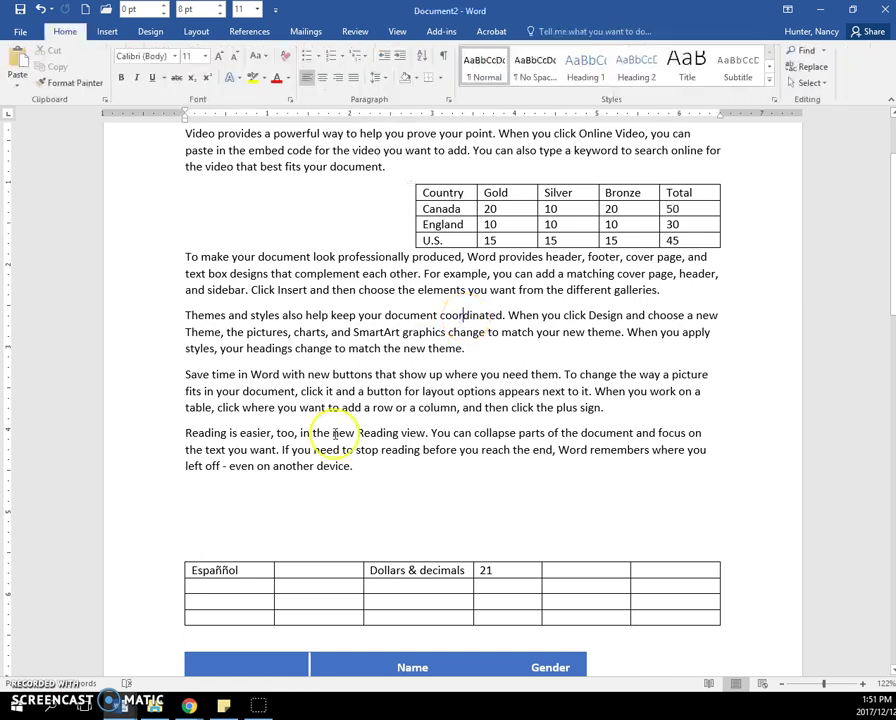
{"action": "key", "text": "ctrl+z"}
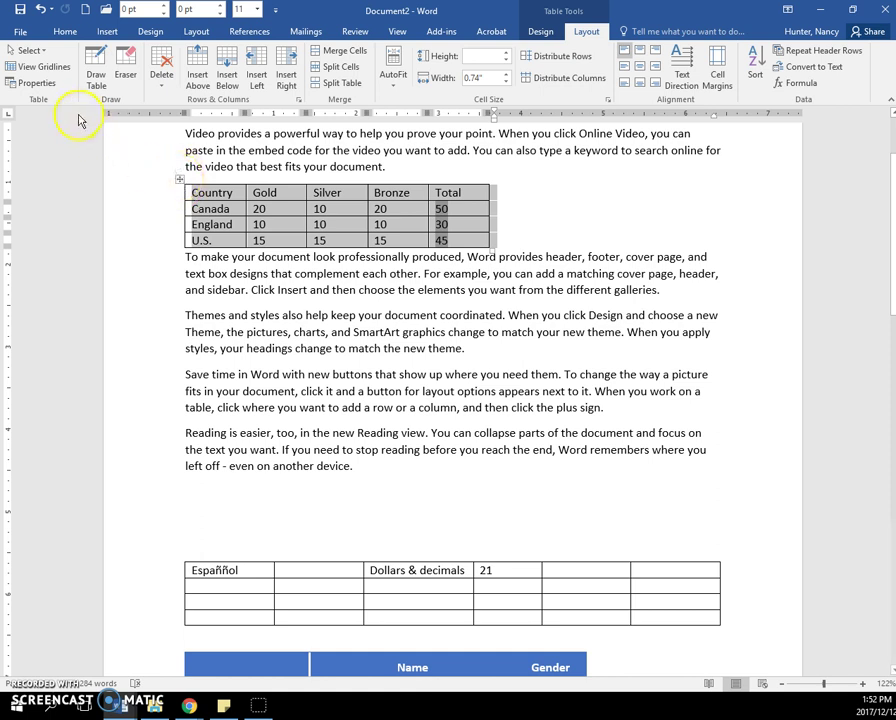
{"action": "left_click", "coordinate": [37, 82]}
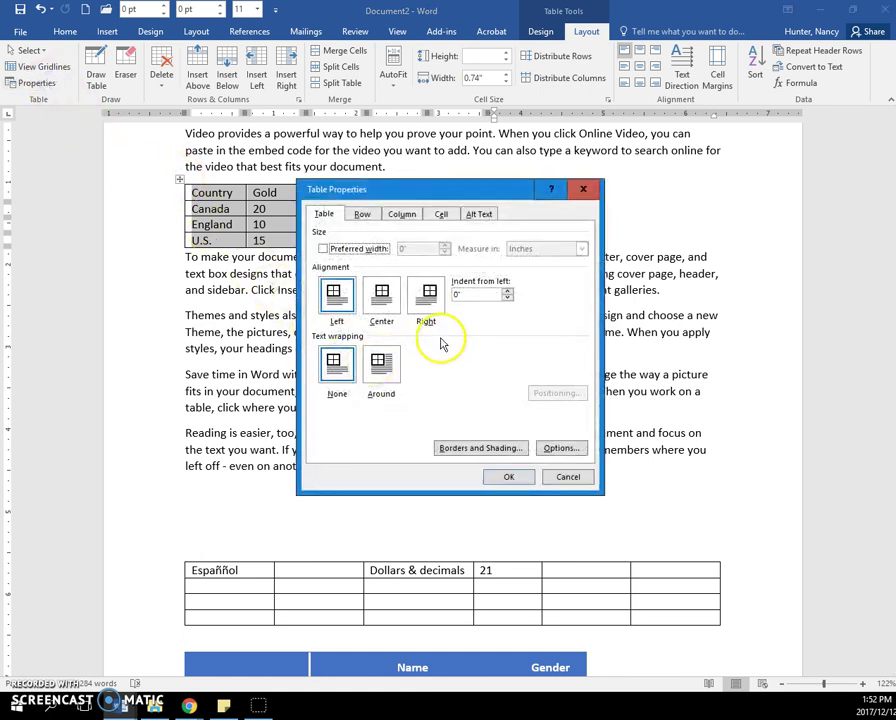
{"action": "left_click", "coordinate": [430, 305]}
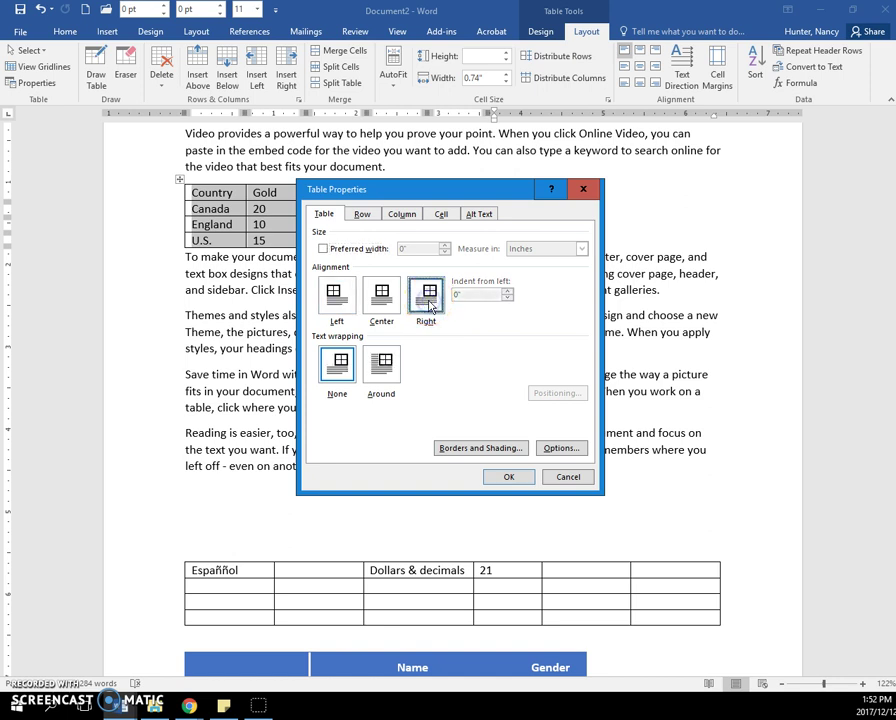
{"action": "left_click", "coordinate": [507, 476]}
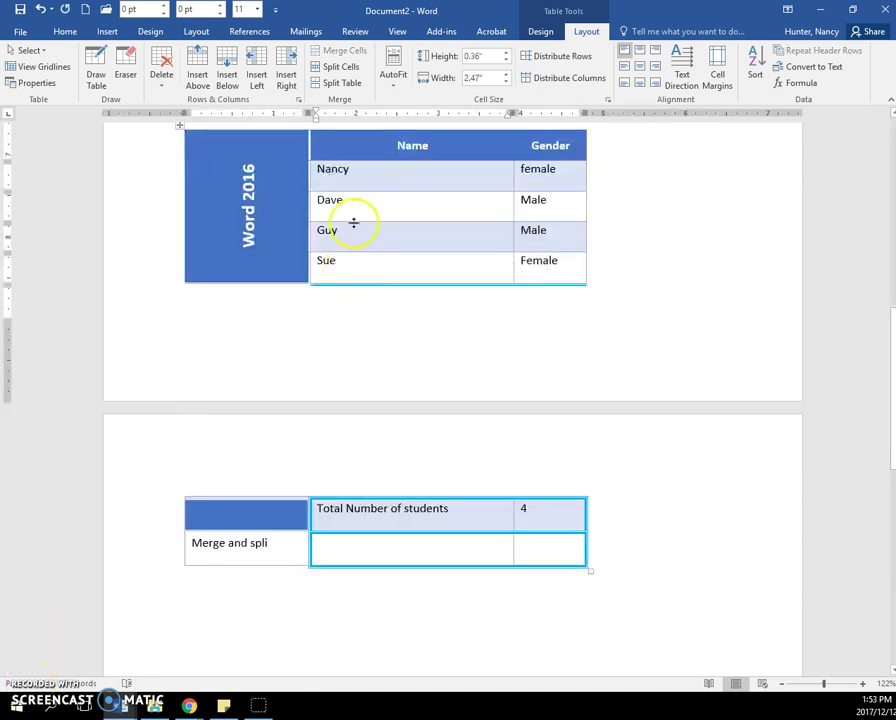
Step through the student table's cells with Tab and Shift+Tab, ending in the first Name cell
{"action": "left_click", "coordinate": [356, 170]}
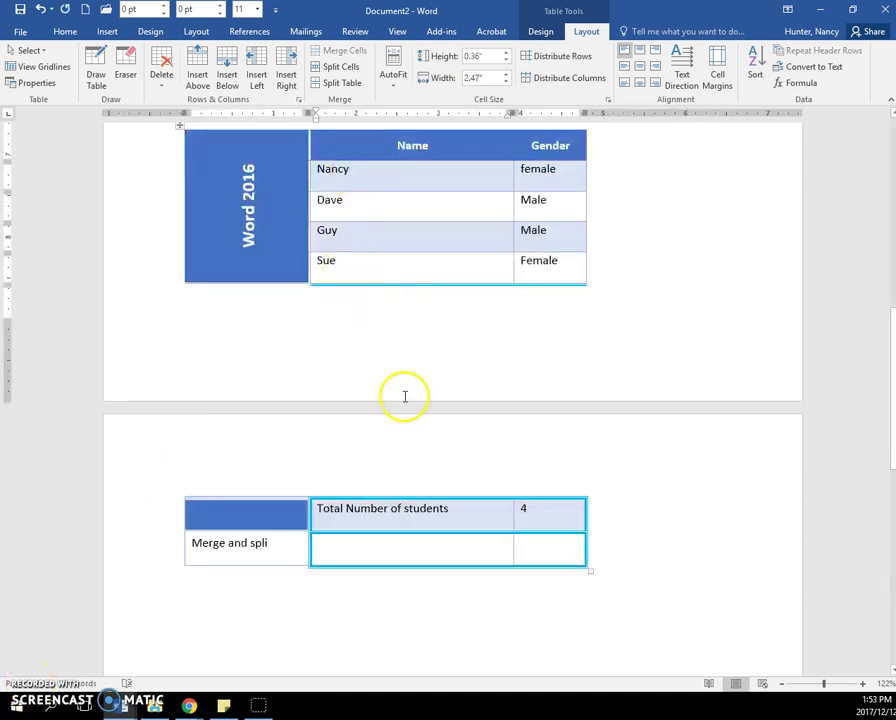
{"action": "key", "text": "Tab"}
{"action": "key", "text": "Down"}
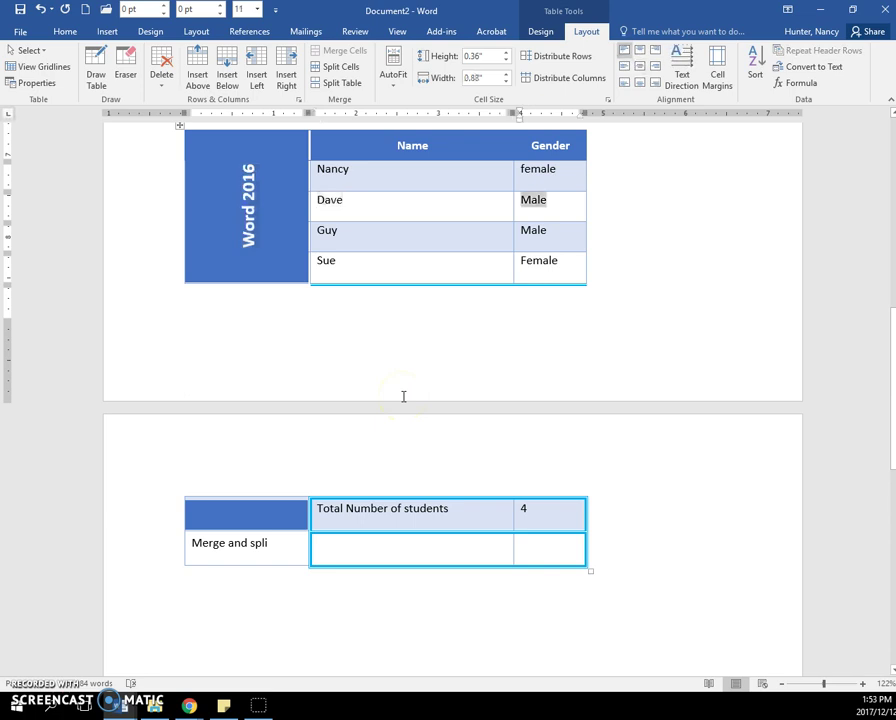
{"action": "key", "text": "Tab"}
{"action": "key", "text": "Tab"}
{"action": "key", "text": "Tab"}
{"action": "key", "text": "Tab"}
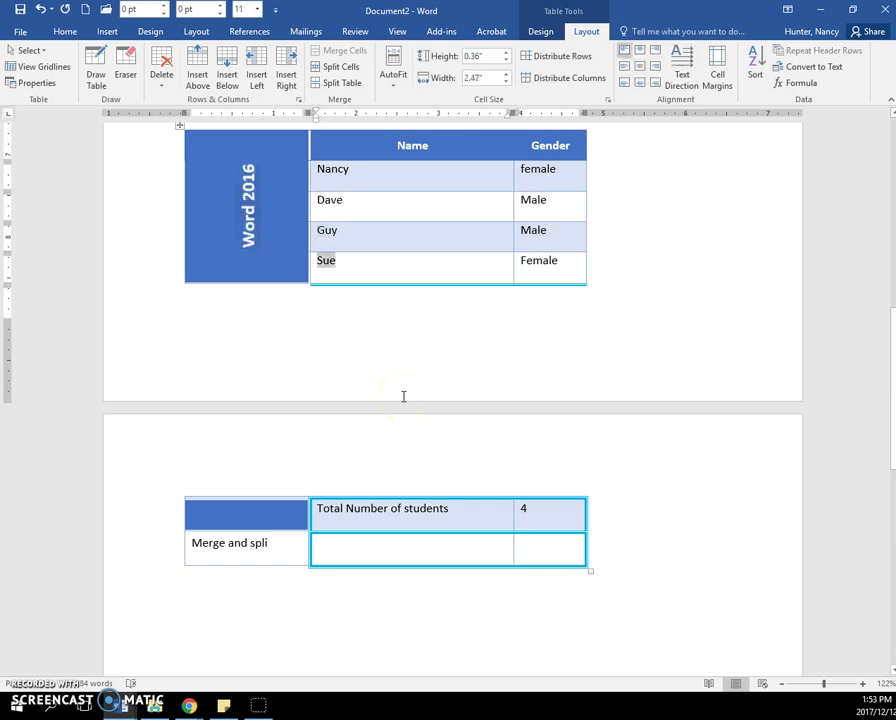
{"action": "key", "text": "Tab"}
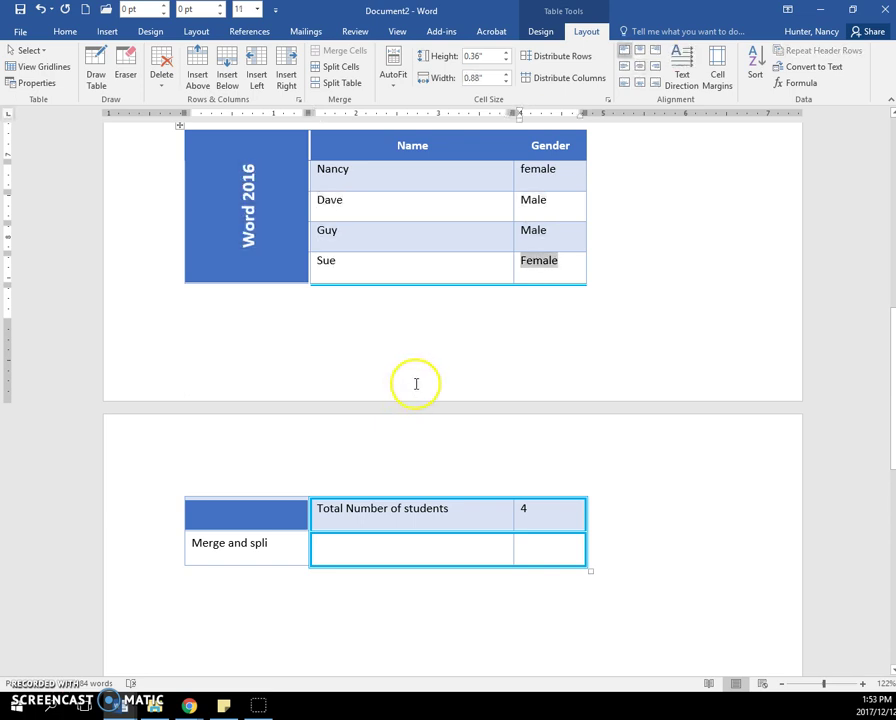
{"action": "key", "text": "shift+Tab"}
{"action": "key", "text": "shift+Tab"}
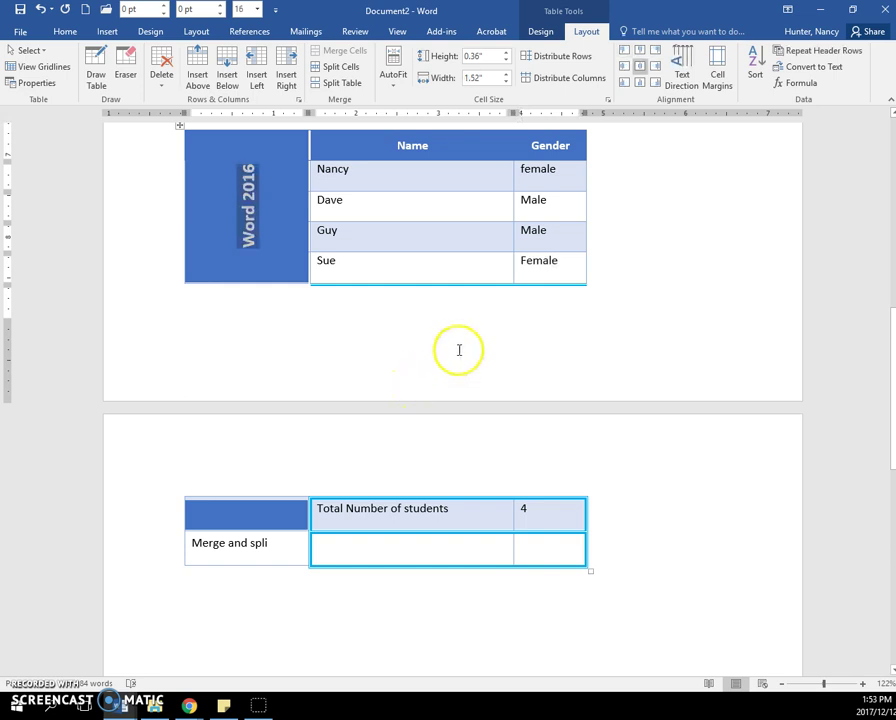
{"action": "left_click", "coordinate": [350, 199]}
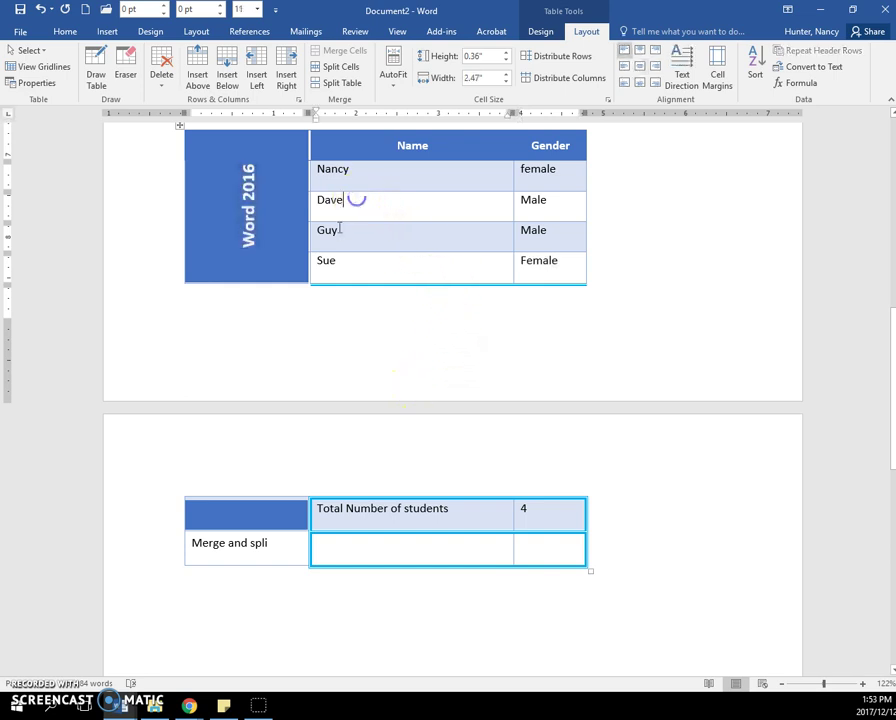
{"action": "left_click", "coordinate": [348, 170]}
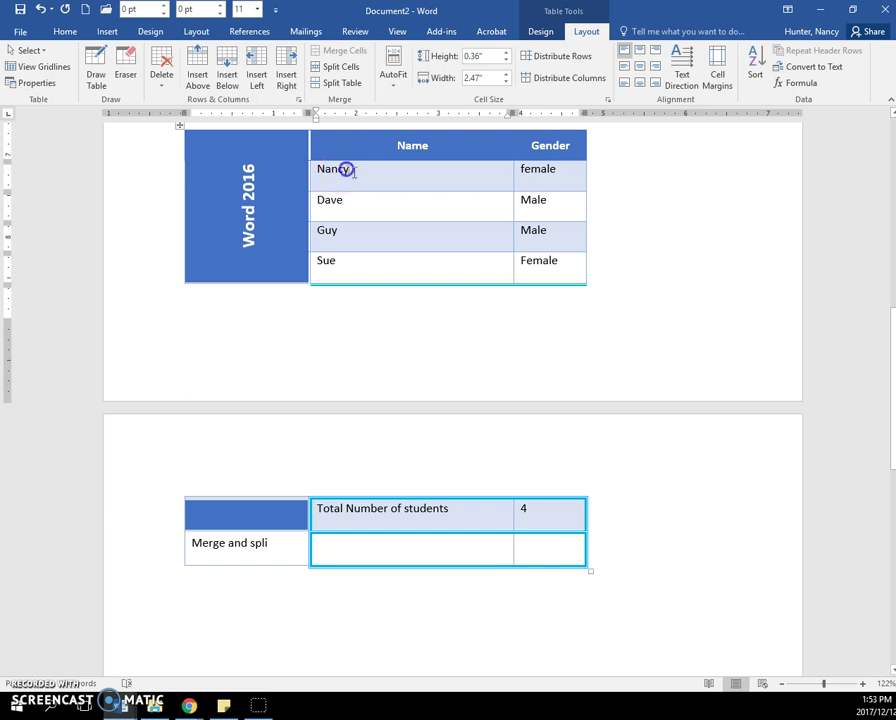
{"action": "scroll", "coordinate": [369, 183], "scroll_direction": "down", "scroll_amount": 1}
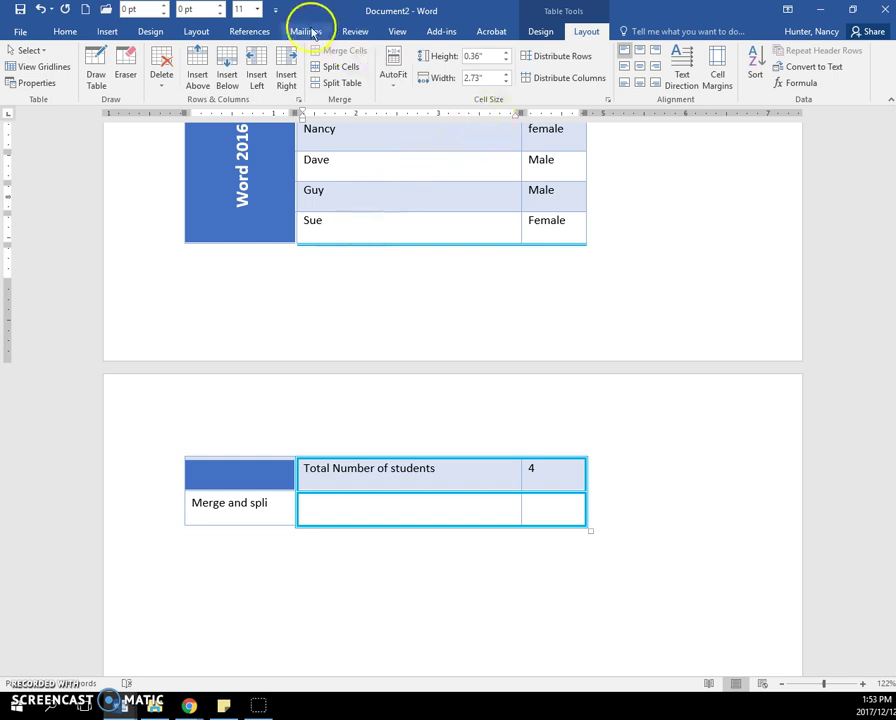
Show formatting marks, delete the stray tabs after the first name, then hide the marks
{"action": "left_click", "coordinate": [68, 32]}
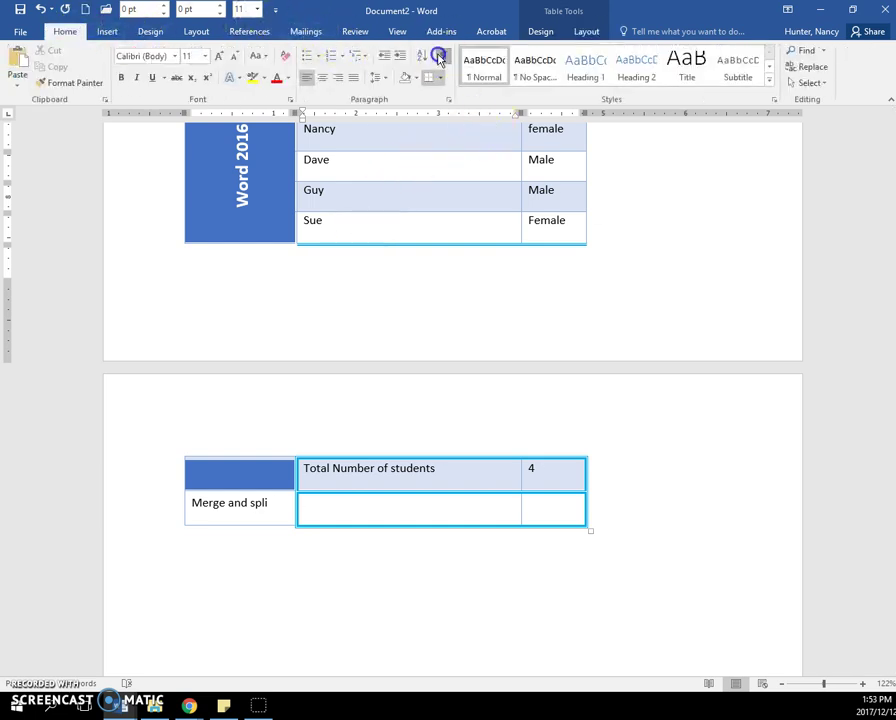
{"action": "left_click", "coordinate": [443, 55]}
{"action": "key", "text": "BackSpace"}
{"action": "key", "text": "BackSpace"}
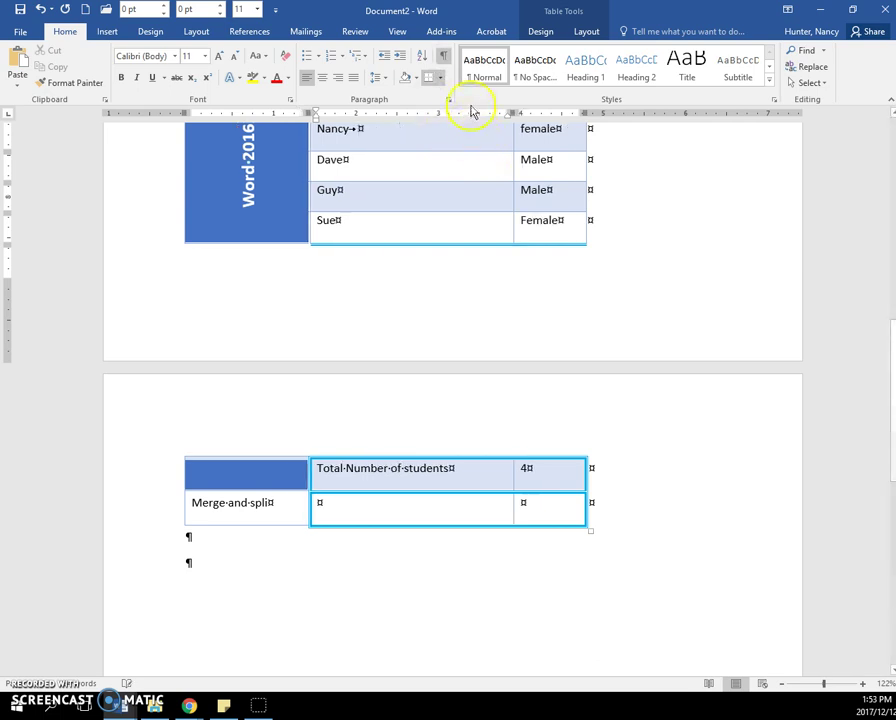
{"action": "left_click", "coordinate": [443, 56]}
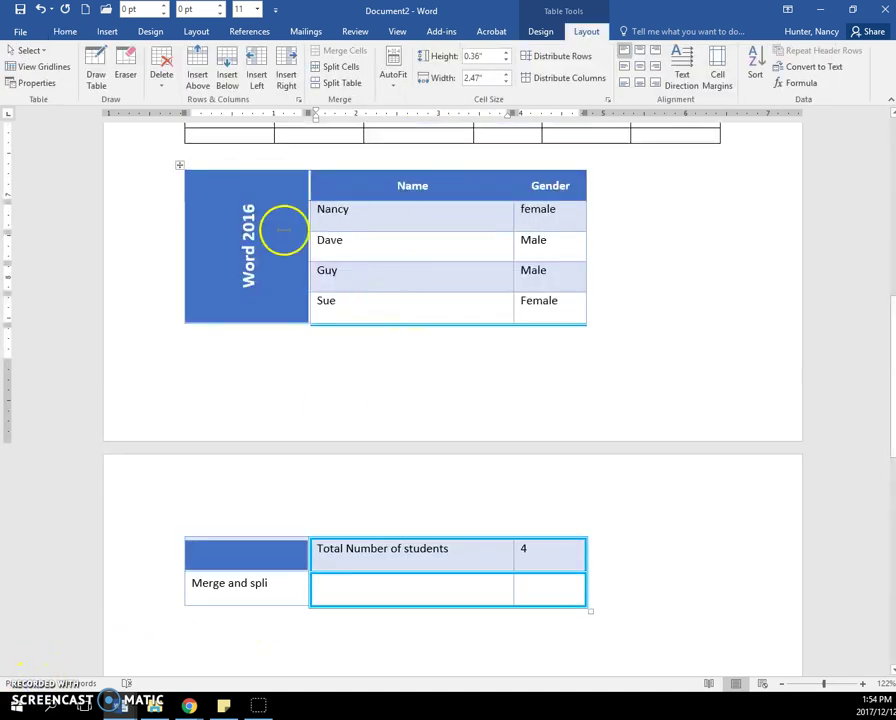
Add alt text to the student table: title 'Table', description 'About the Word students'
{"action": "left_click", "coordinate": [177, 166]}
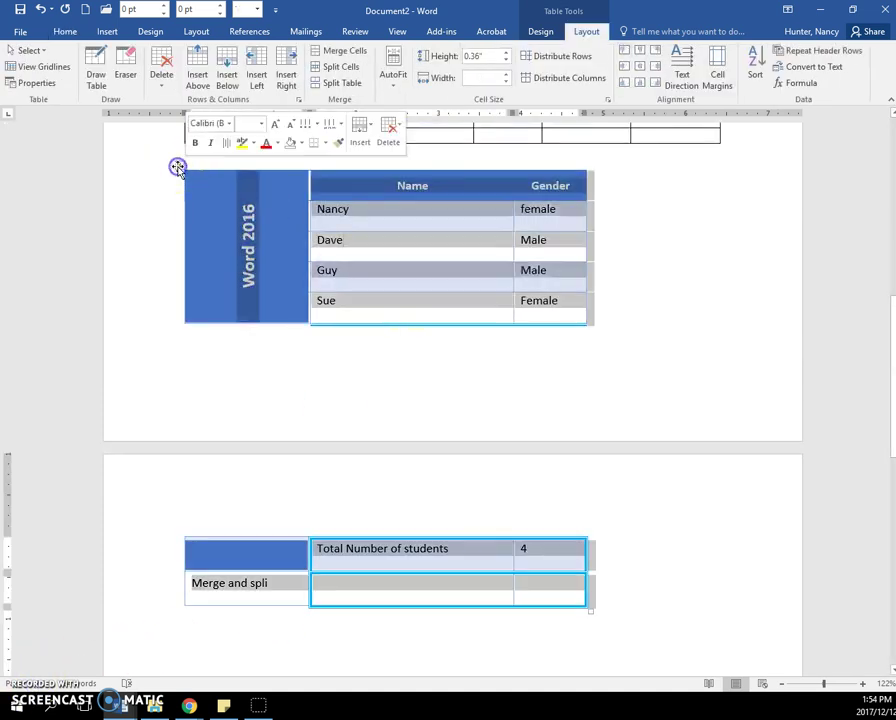
{"action": "left_click", "coordinate": [55, 88]}
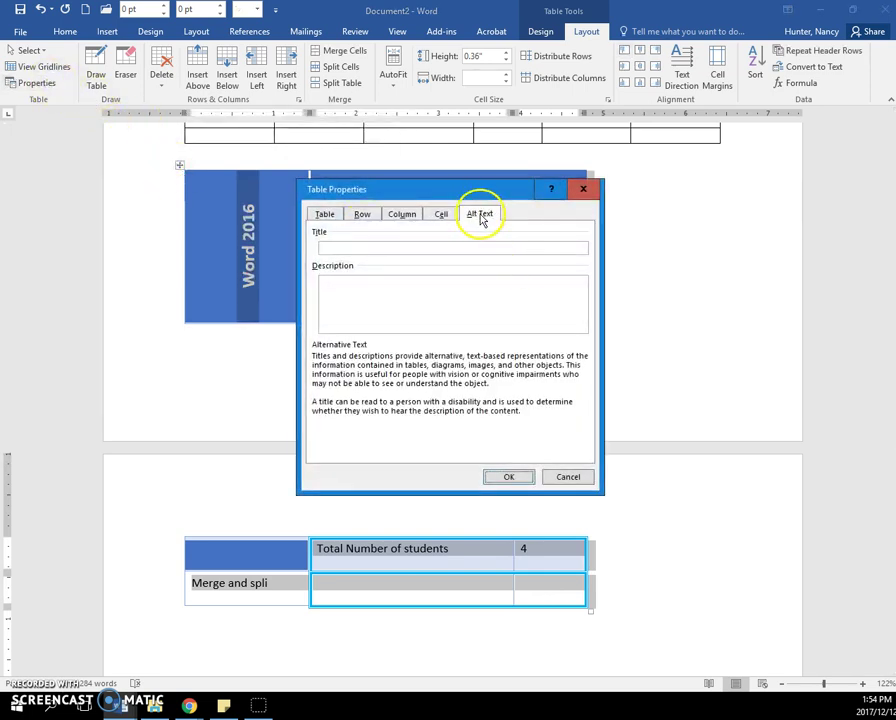
{"action": "left_click", "coordinate": [324, 247]}
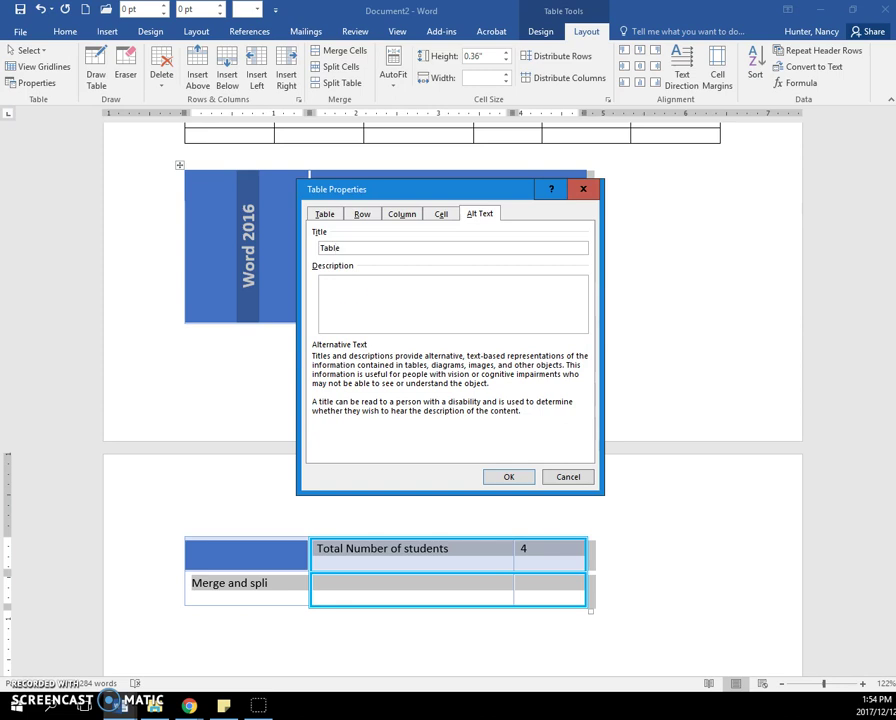
{"action": "left_click", "coordinate": [333, 290]}
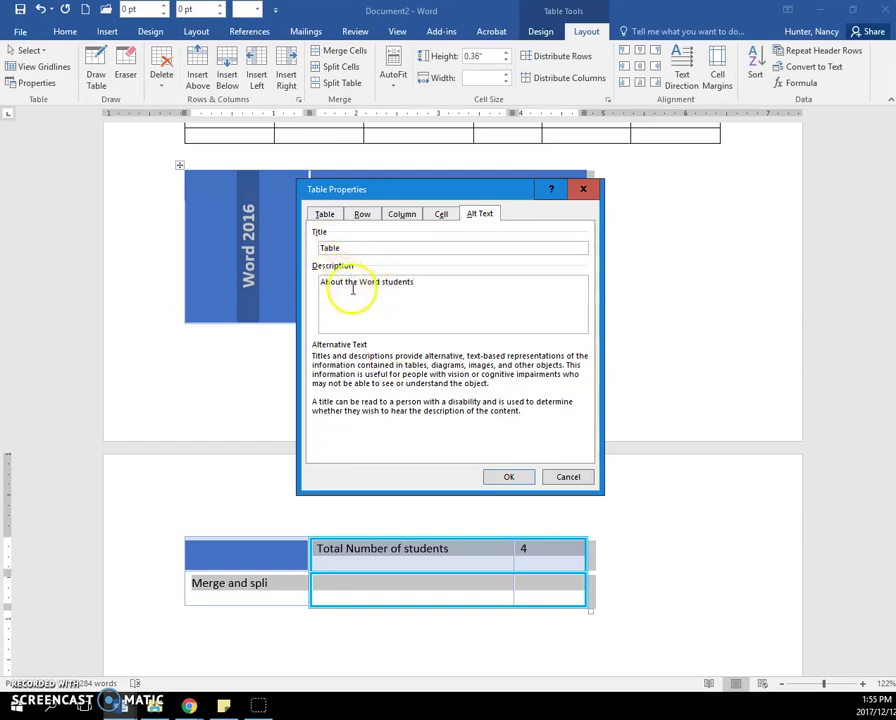
{"action": "left_click", "coordinate": [498, 477]}
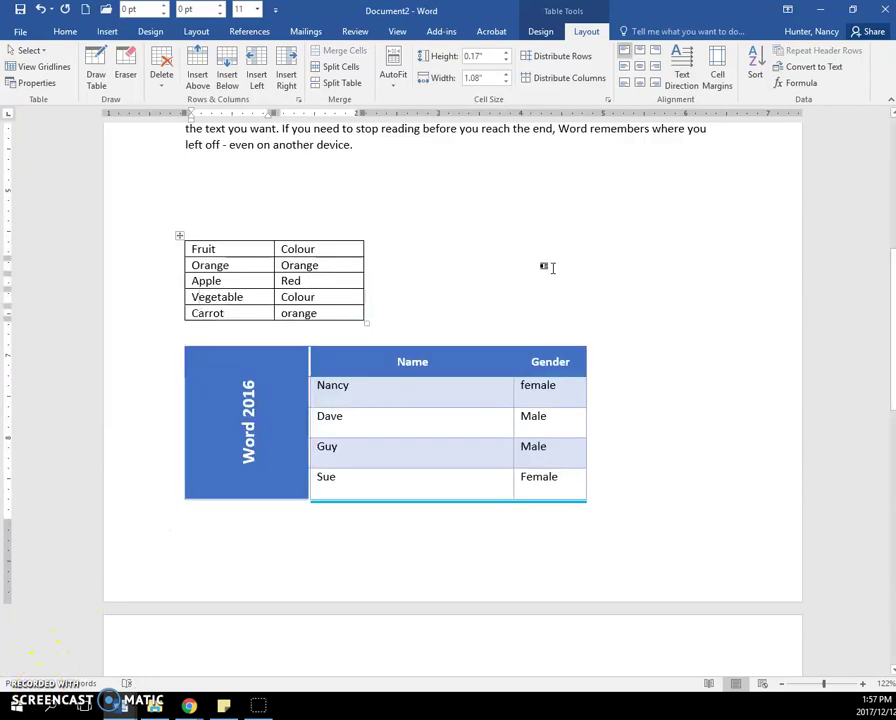
Split the fruit table at the Vegetable row so Vegetable and Carrot form their own table
{"action": "left_click", "coordinate": [209, 296]}
{"action": "left_click", "coordinate": [195, 297]}
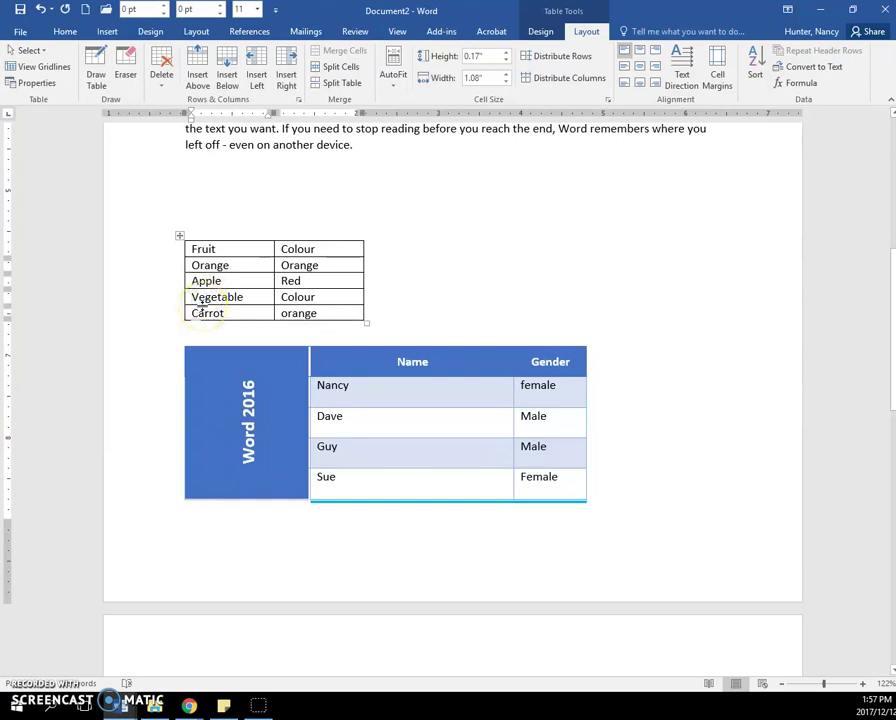
{"action": "left_click", "coordinate": [194, 297]}
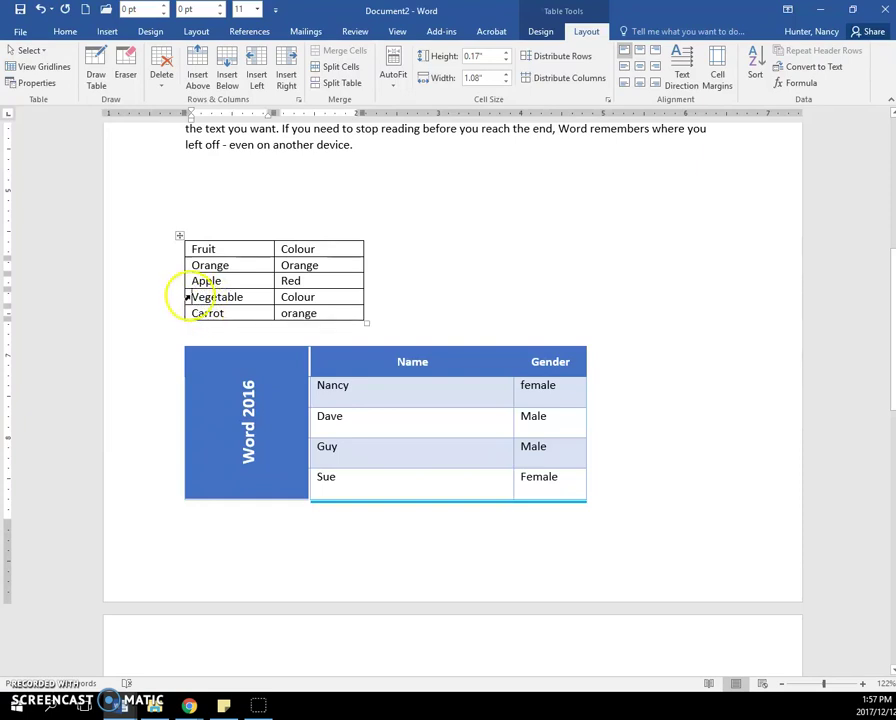
{"action": "left_click", "coordinate": [340, 84]}
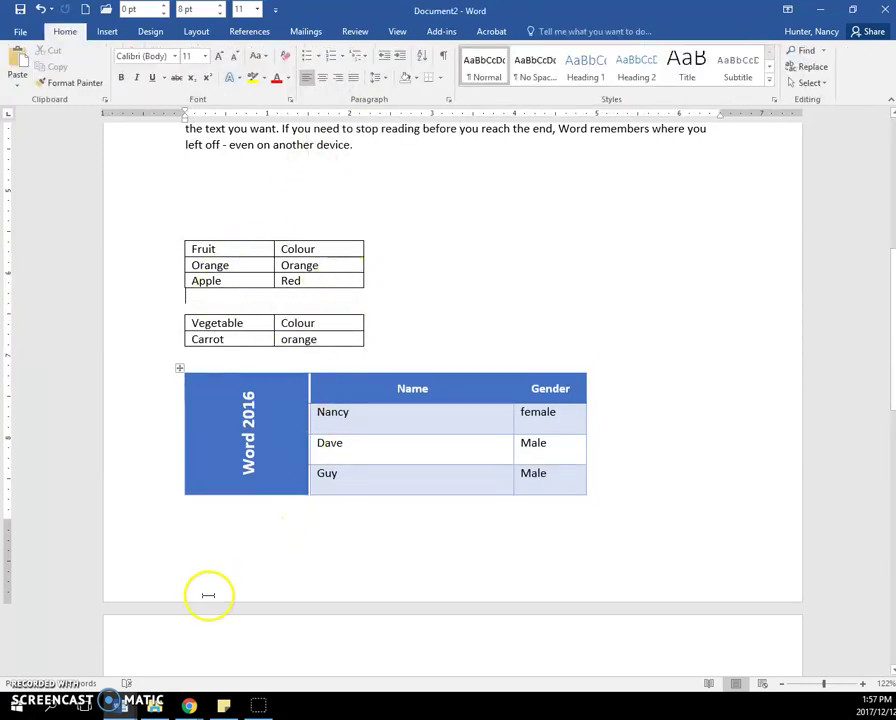
{"action": "key", "text": "Left"}
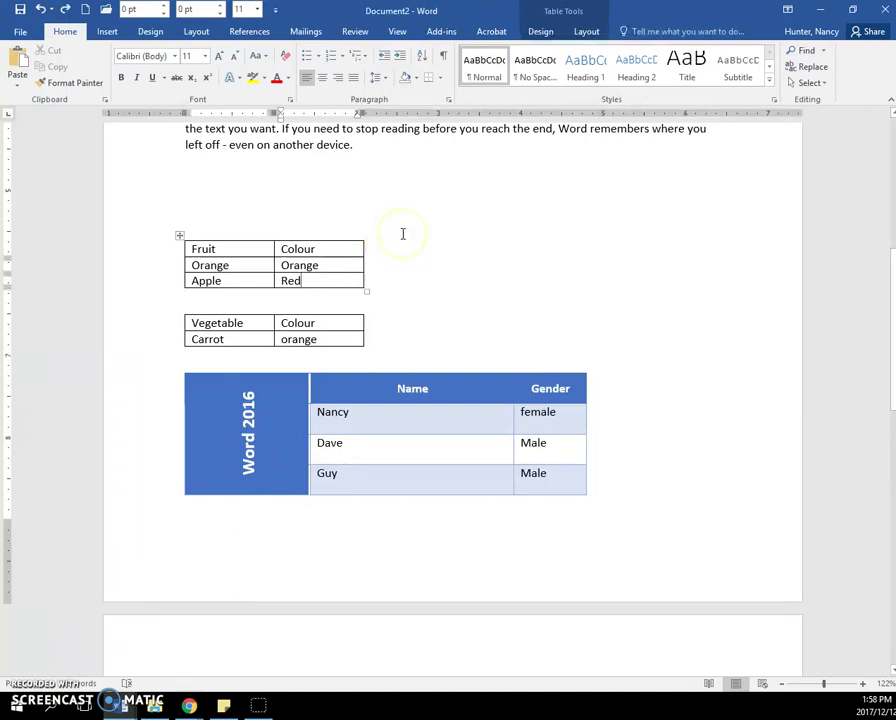
Convert the Fruit/Orange/Apple table to text separated by tabs
{"action": "left_click", "coordinate": [180, 236]}
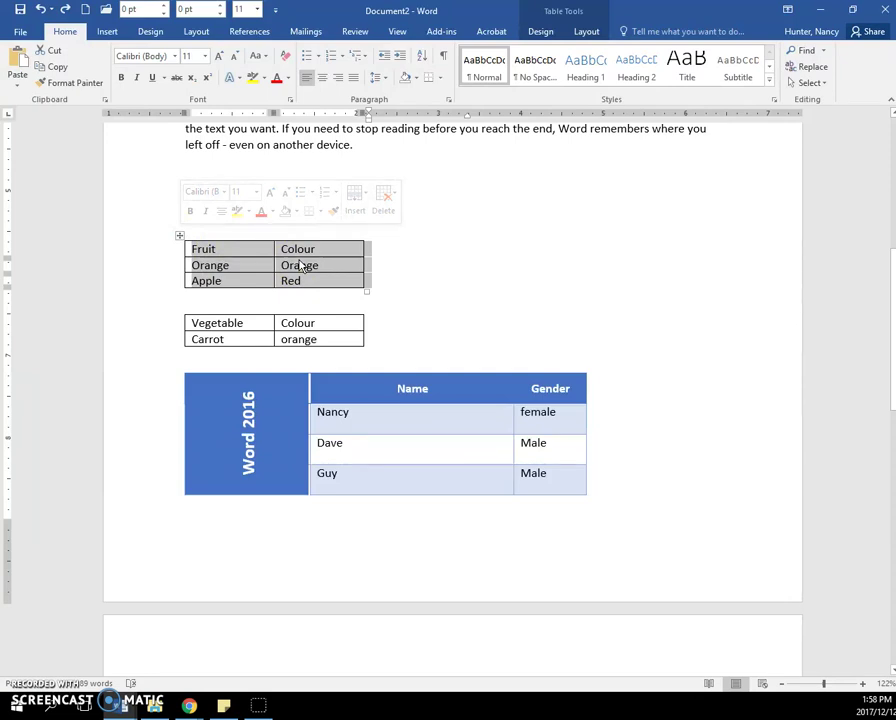
{"action": "left_click", "coordinate": [590, 34]}
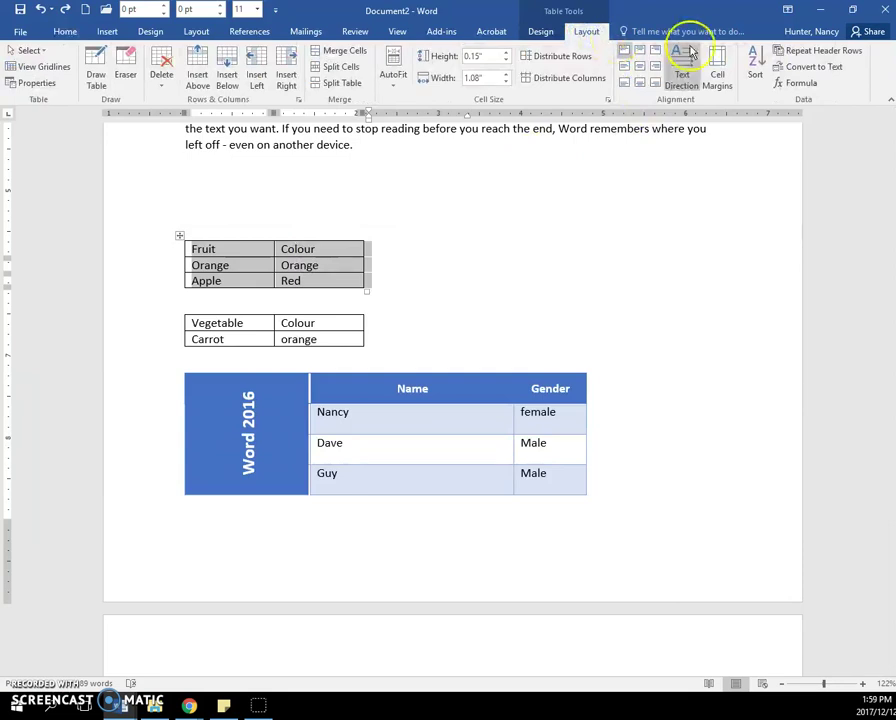
{"action": "left_click", "coordinate": [808, 70]}
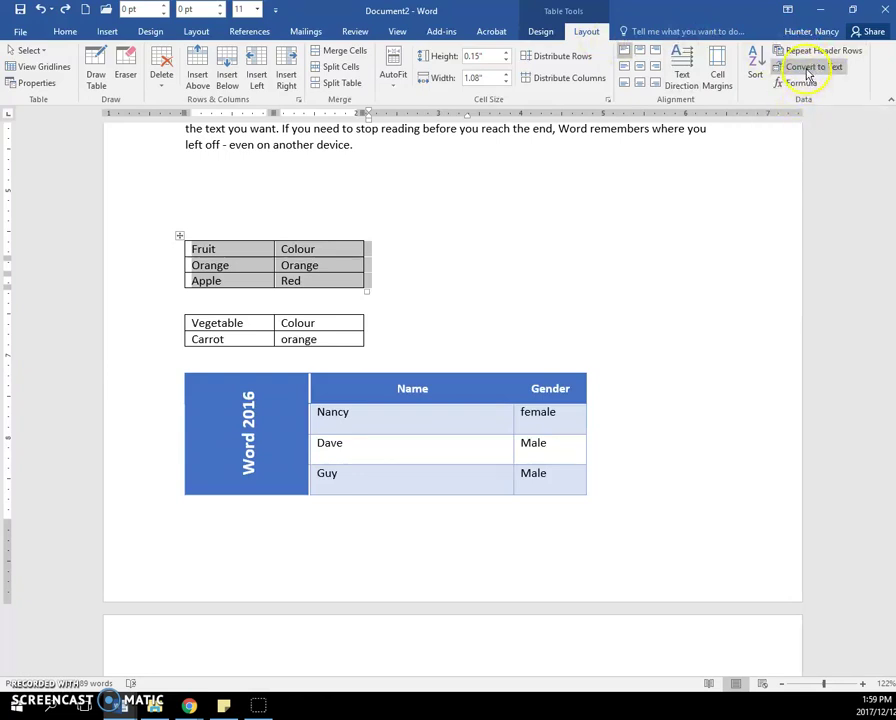
{"action": "left_click", "coordinate": [808, 68]}
{"action": "left_click_drag", "start_coordinate": [440, 272], "coordinate": [447, 204]}
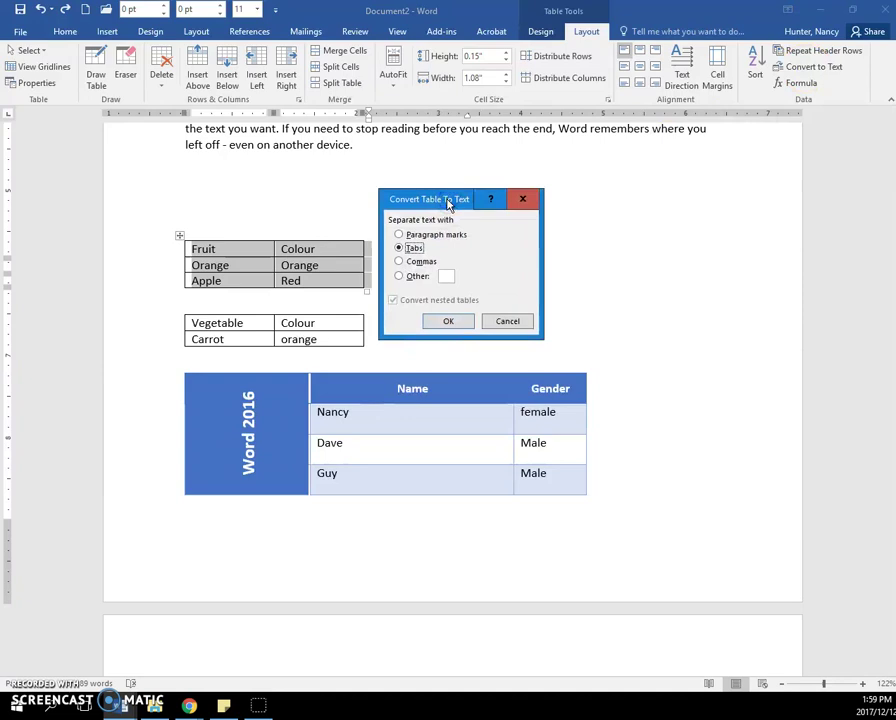
{"action": "left_click", "coordinate": [399, 246]}
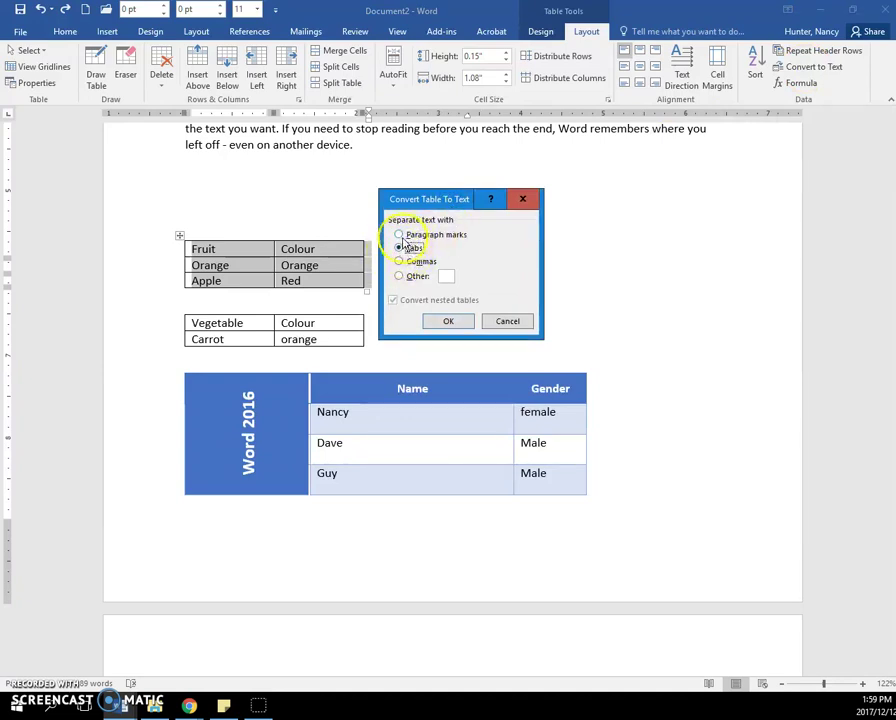
{"action": "left_click", "coordinate": [448, 323]}
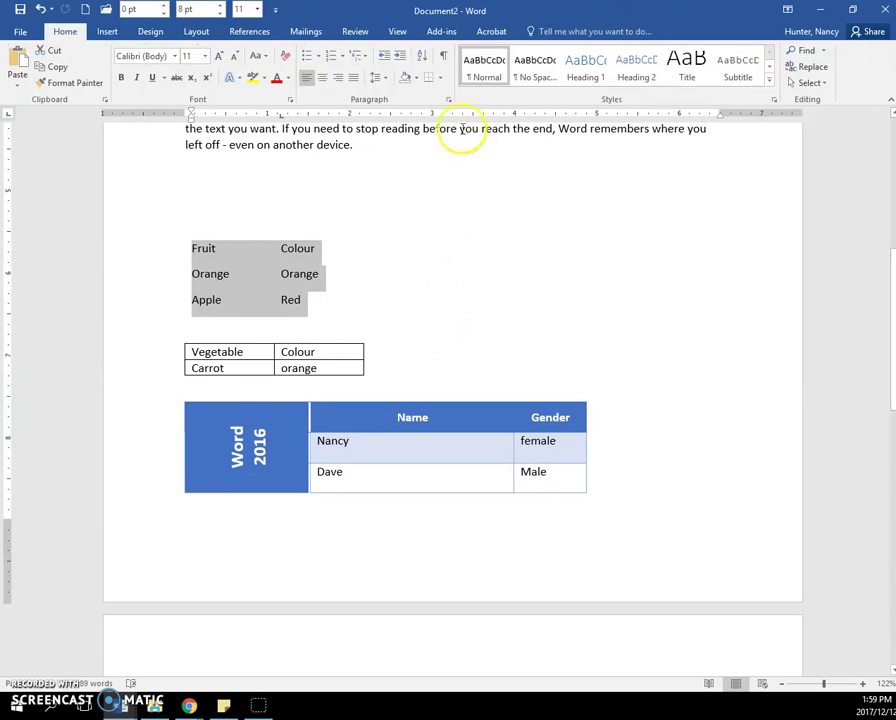
Turn on Show/Hide ¶ to display paragraph and formatting marks
{"action": "left_click", "coordinate": [443, 55]}
{"action": "left_click", "coordinate": [425, 284]}
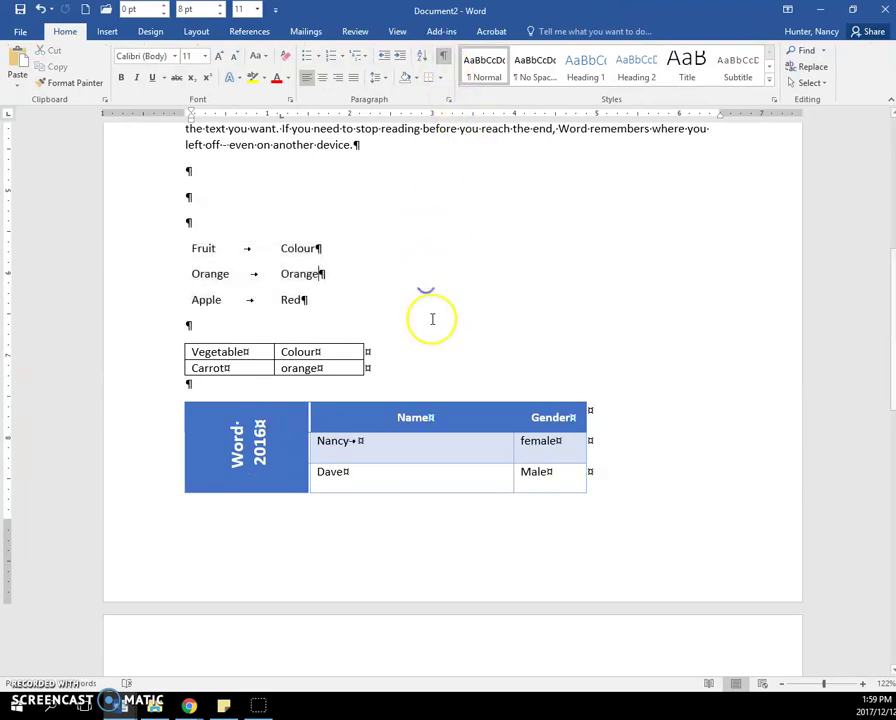
{"action": "left_click", "coordinate": [458, 137]}
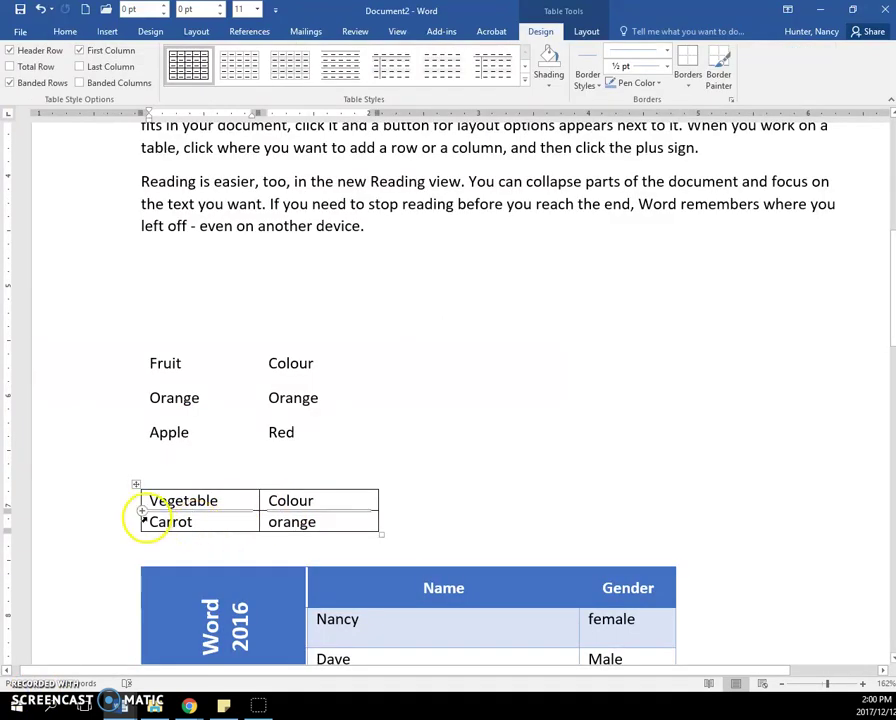
Shade the Carrot cell orange
{"action": "left_click", "coordinate": [152, 521]}
{"action": "double_click", "coordinate": [157, 521]}
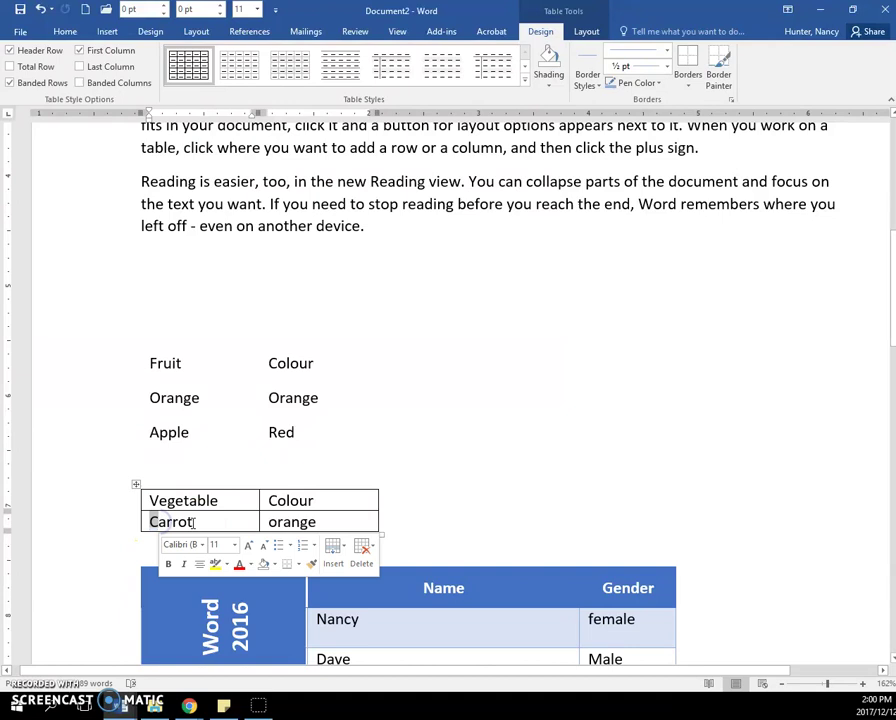
{"action": "left_click", "coordinate": [194, 520]}
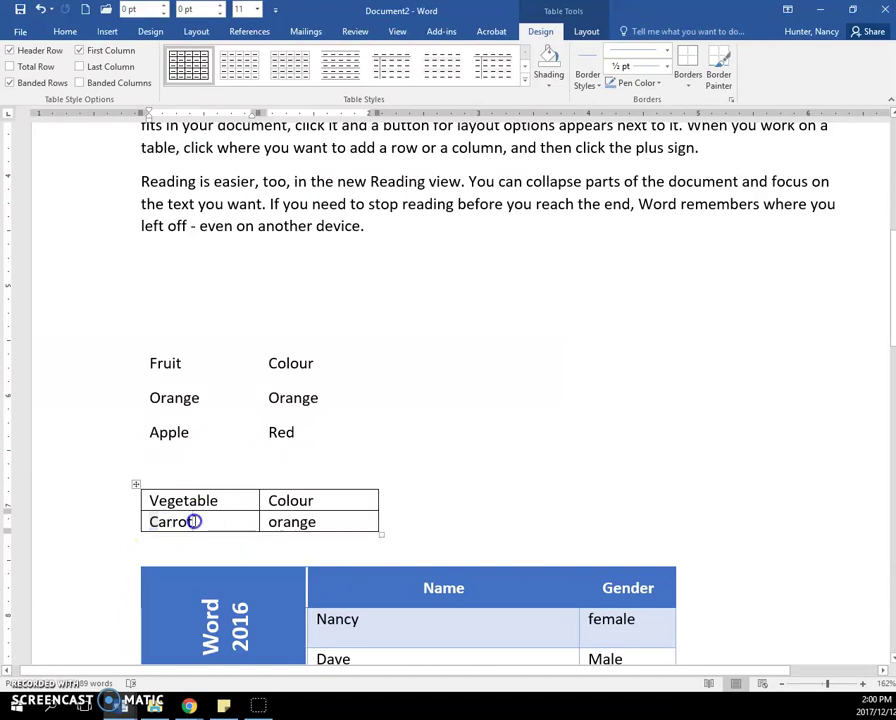
{"action": "left_click", "coordinate": [548, 88]}
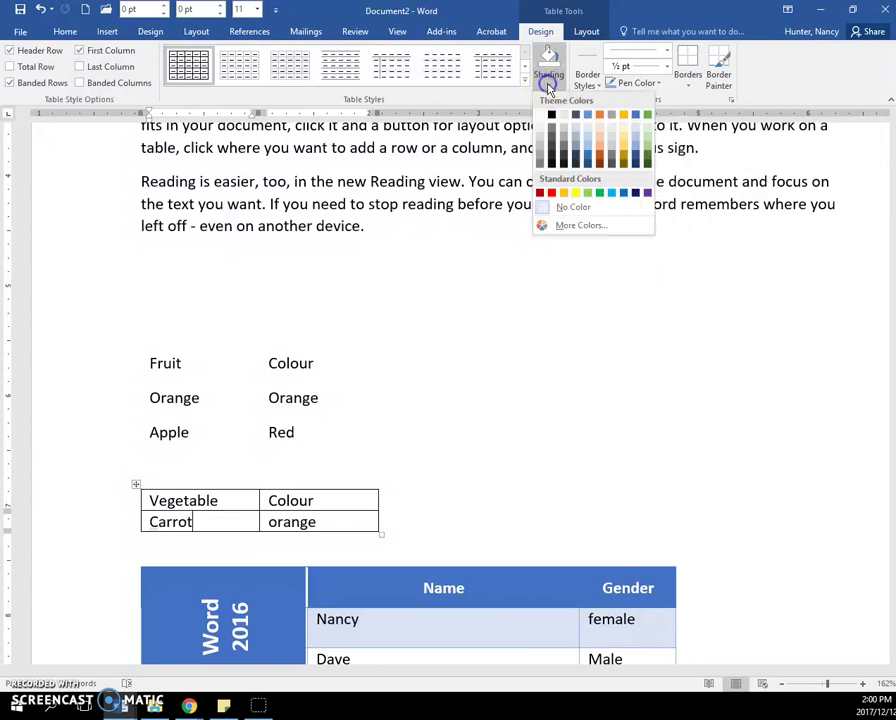
{"action": "left_click", "coordinate": [626, 150]}
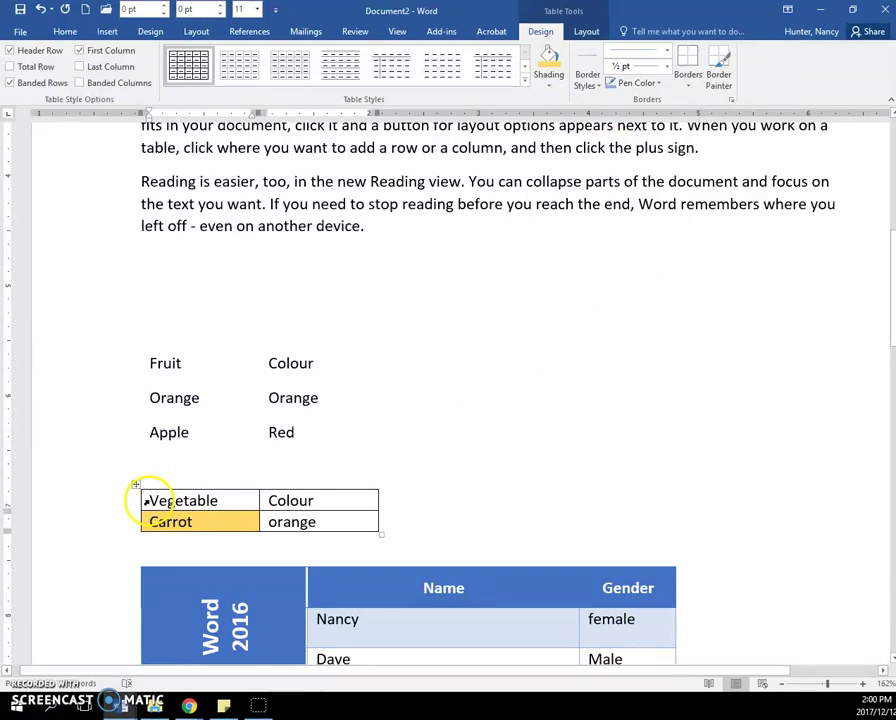
Shade the Vegetable/Colour header row light green
{"action": "left_click_drag", "start_coordinate": [148, 500], "coordinate": [290, 496]}
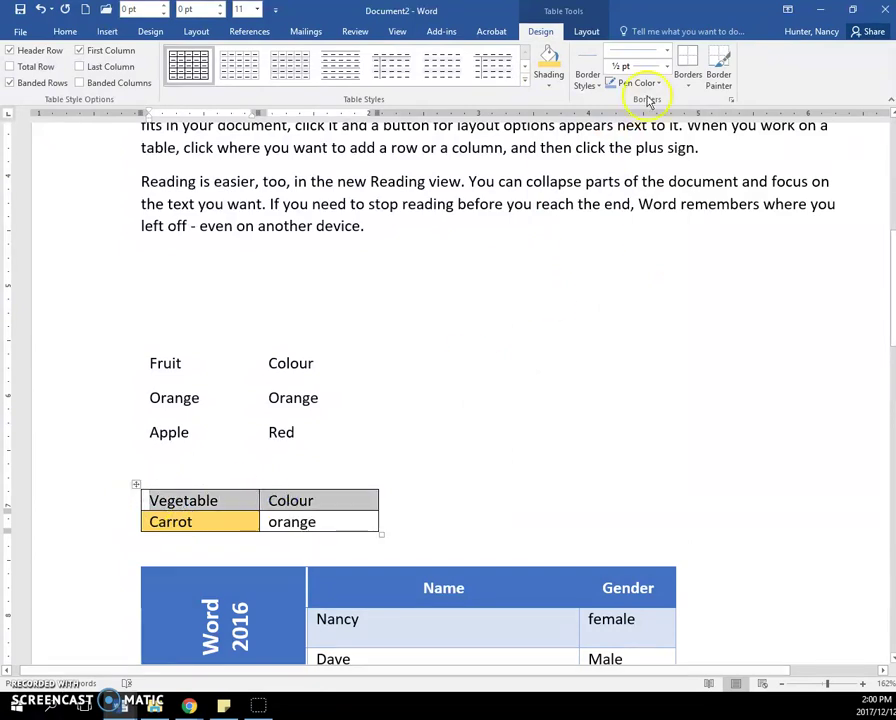
{"action": "left_click", "coordinate": [547, 88]}
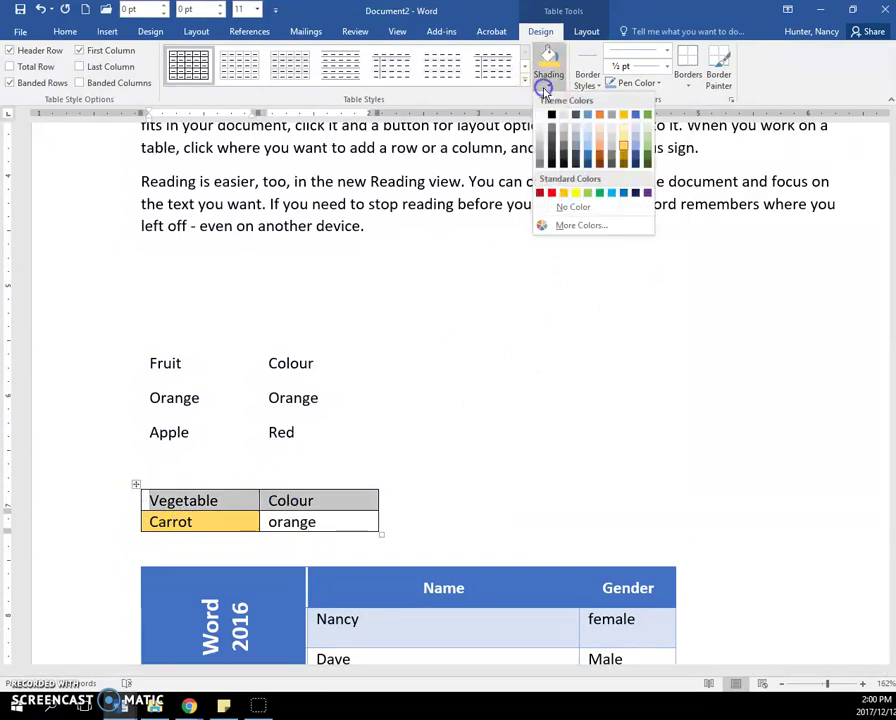
{"action": "left_click", "coordinate": [648, 145]}
{"action": "left_click", "coordinate": [452, 432]}
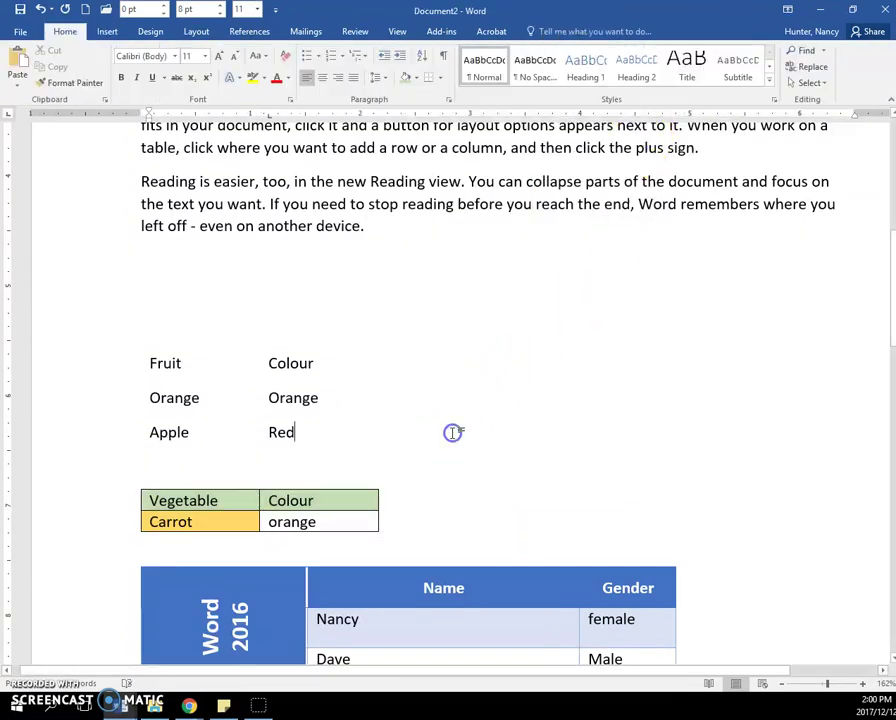
{"action": "left_click", "coordinate": [136, 484]}
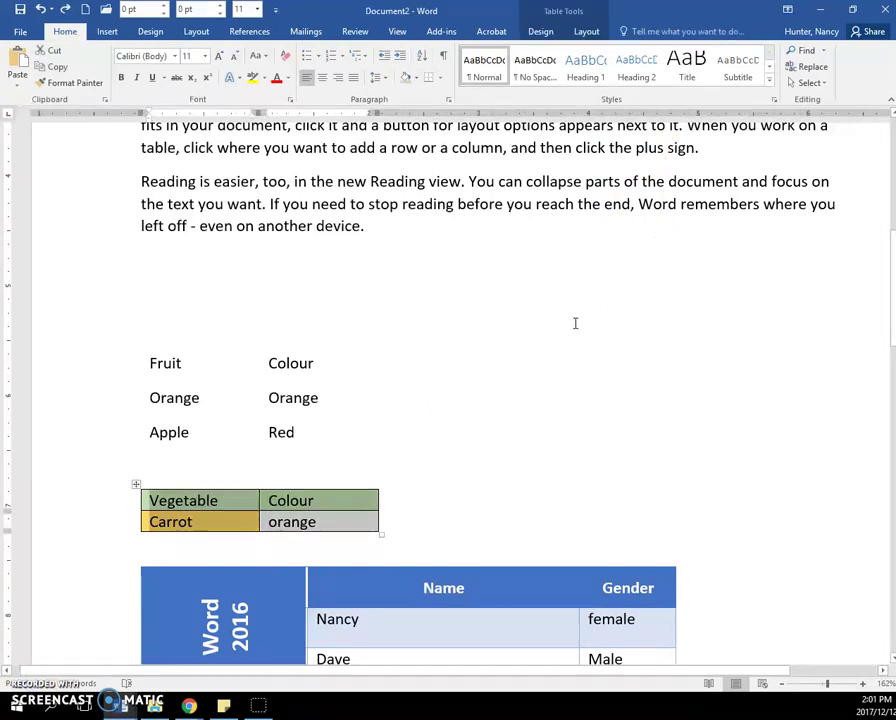
Raise the Vegetable/Carrot table's row height to 0.3 inch from the Layout ribbon
{"action": "left_click", "coordinate": [586, 32]}
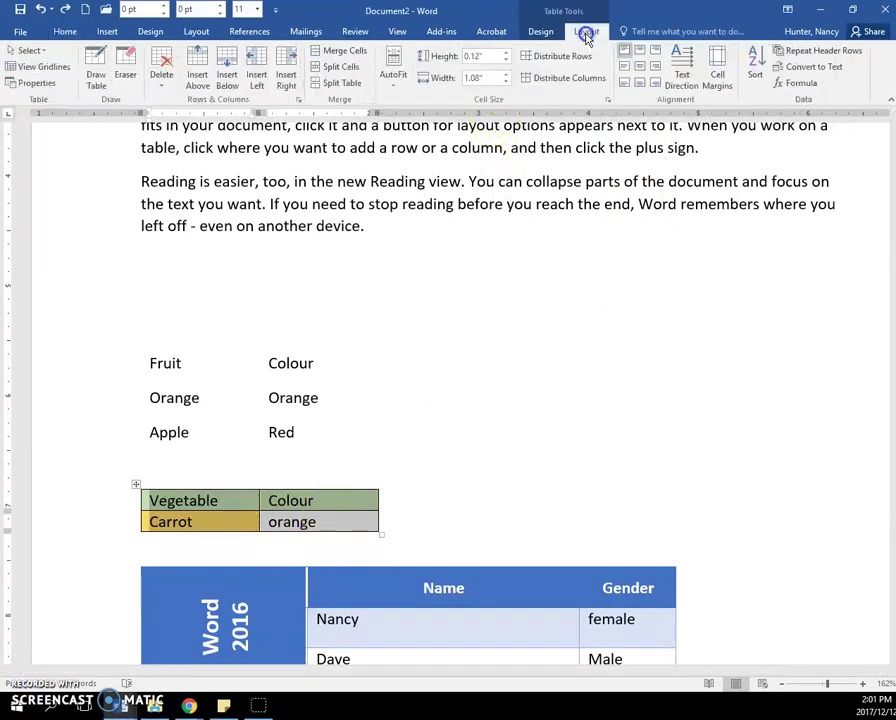
{"action": "left_click", "coordinate": [507, 54]}
{"action": "left_click", "coordinate": [507, 54]}
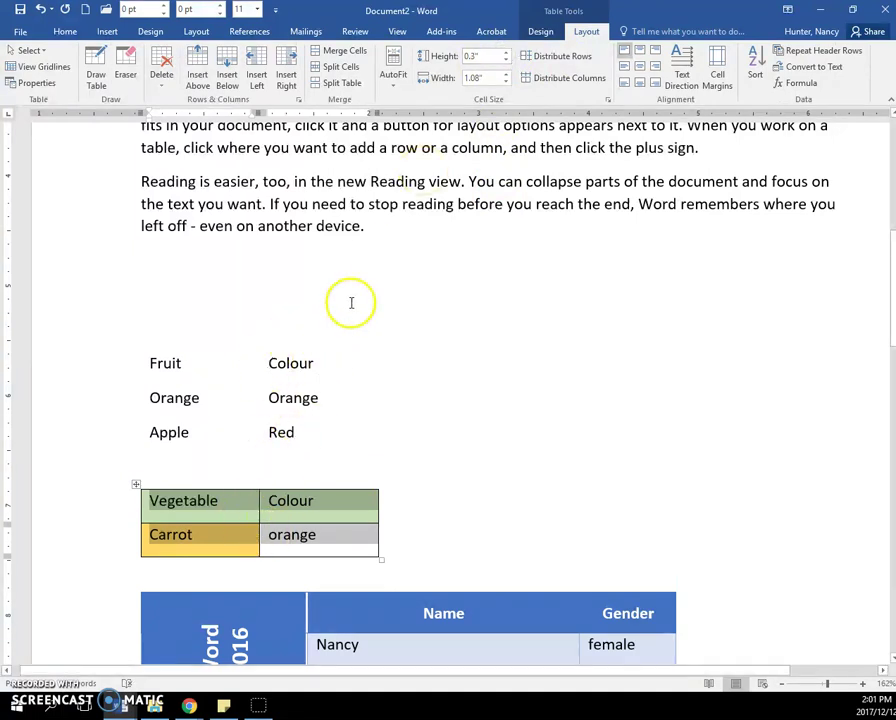
In Table Properties, specify a row height of .5 inch
{"action": "left_click", "coordinate": [30, 83]}
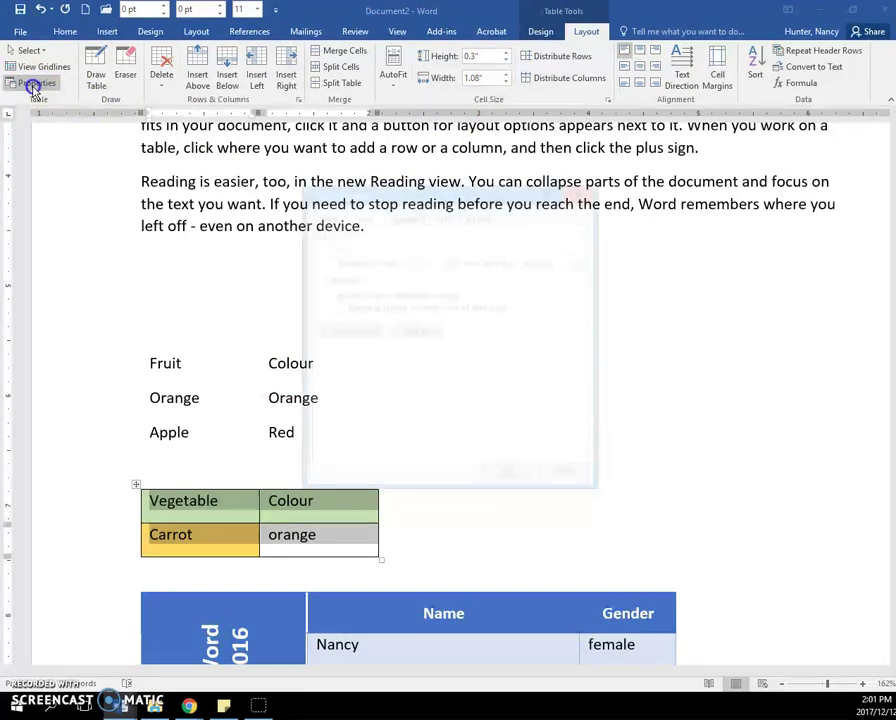
{"action": "left_click_drag", "start_coordinate": [408, 191], "coordinate": [535, 193]}
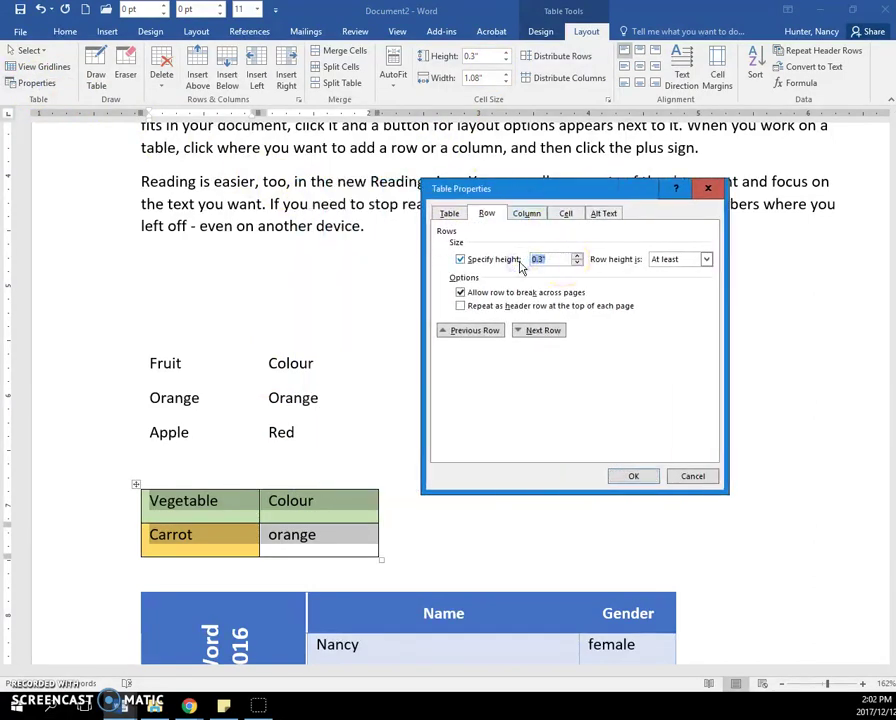
{"action": "type", "text": ".5"}
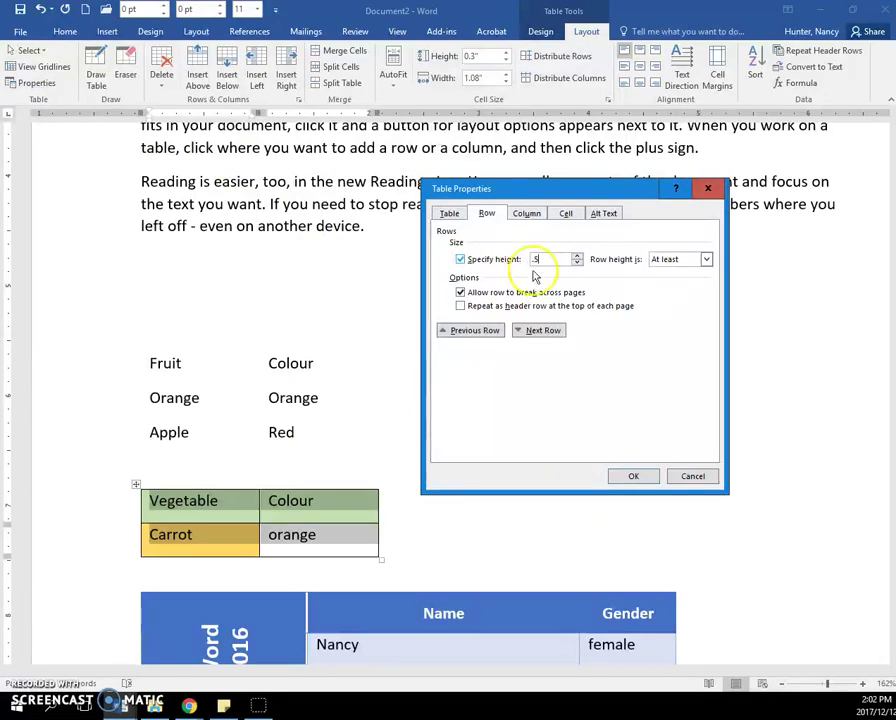